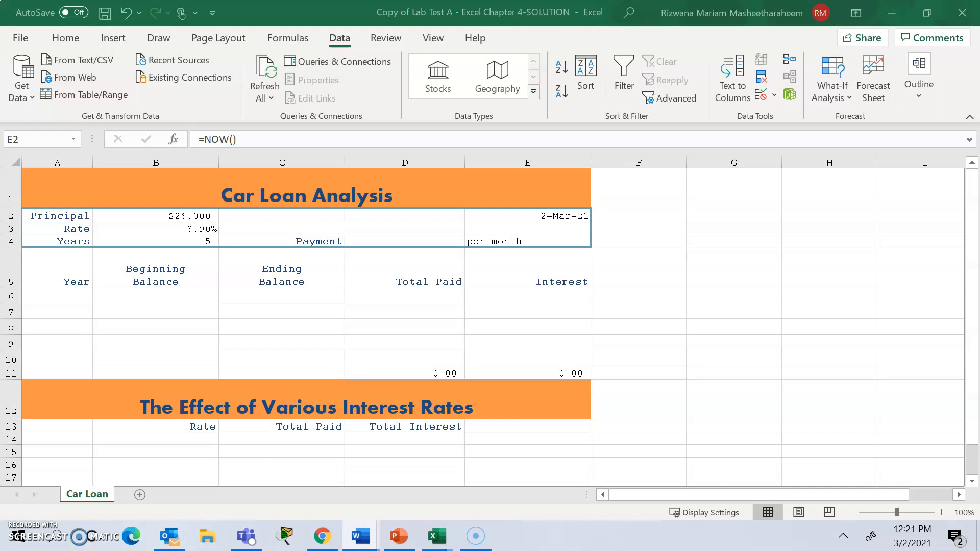
Switch to the Chapter 4 assignment document in Word and read the Purpose and Problem paragraphs, including the loan payoff period.
key("alt+Tab")
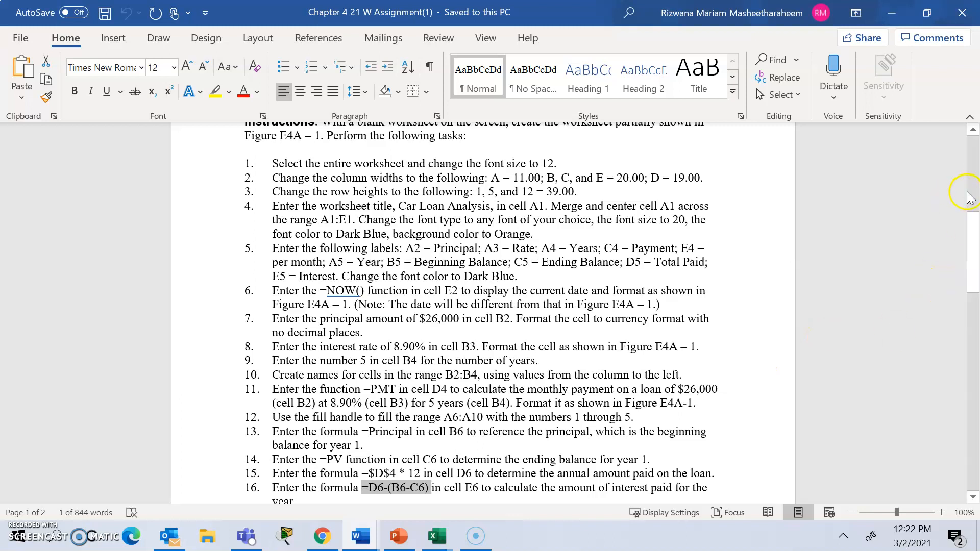
left_click(968, 194)
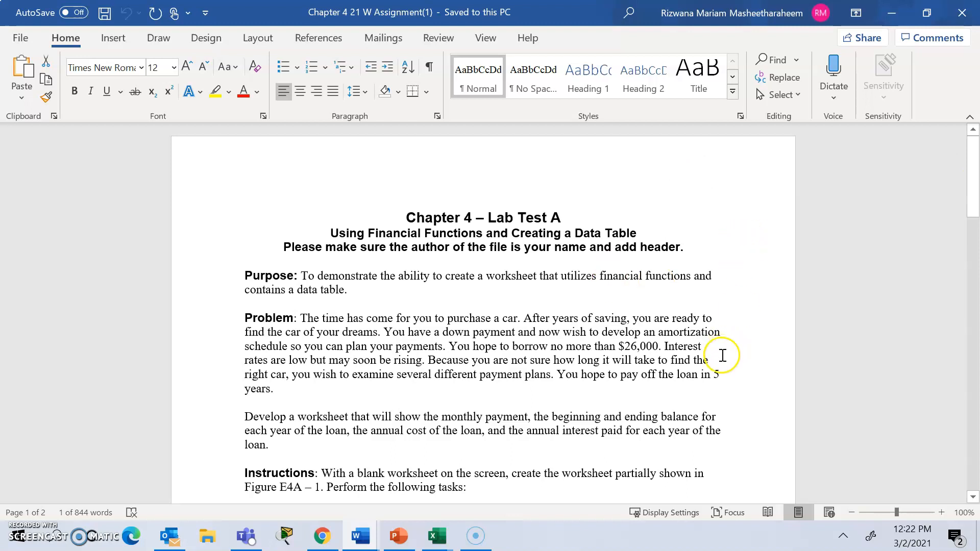
left_click_drag(711, 374, 555, 400)
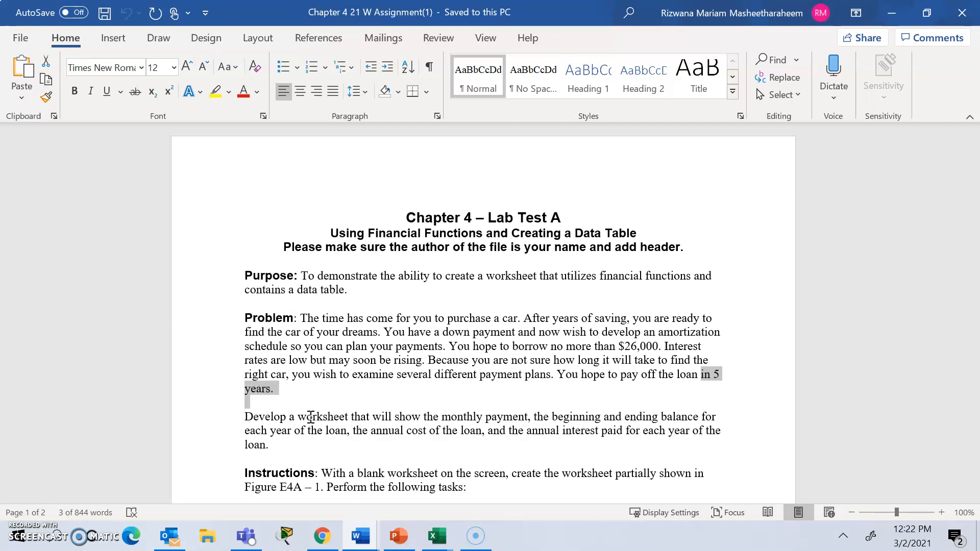
Review instructions 1 to 10, examining the NOW function, interest rate, number of years and cell naming for B2:B4.
left_click_drag(976, 199, 976, 286)
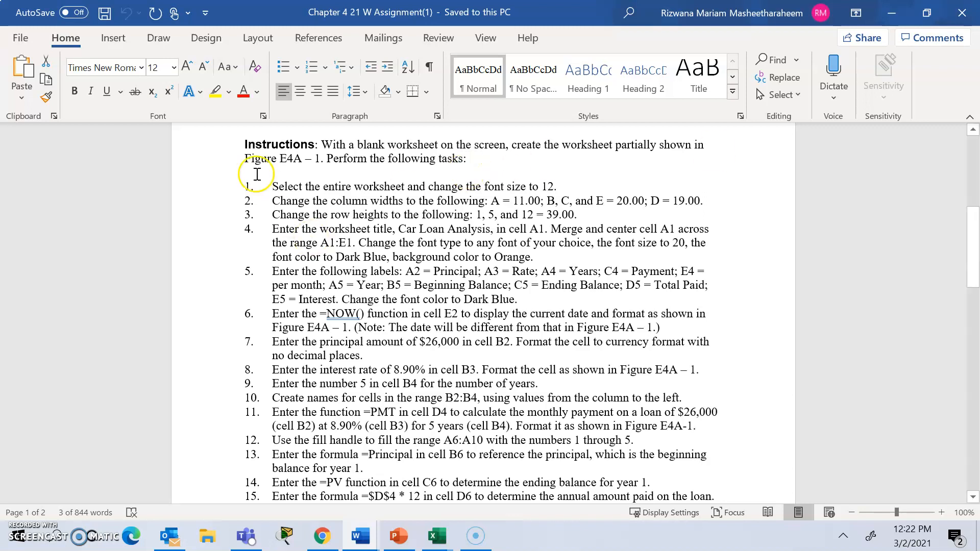
left_click_drag(272, 187, 532, 390)
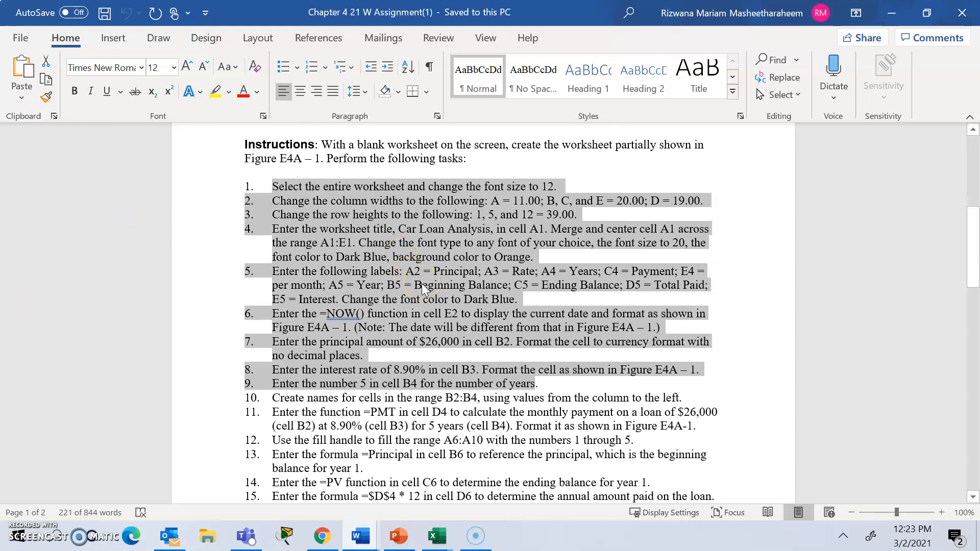
left_click(369, 302)
left_click(329, 315)
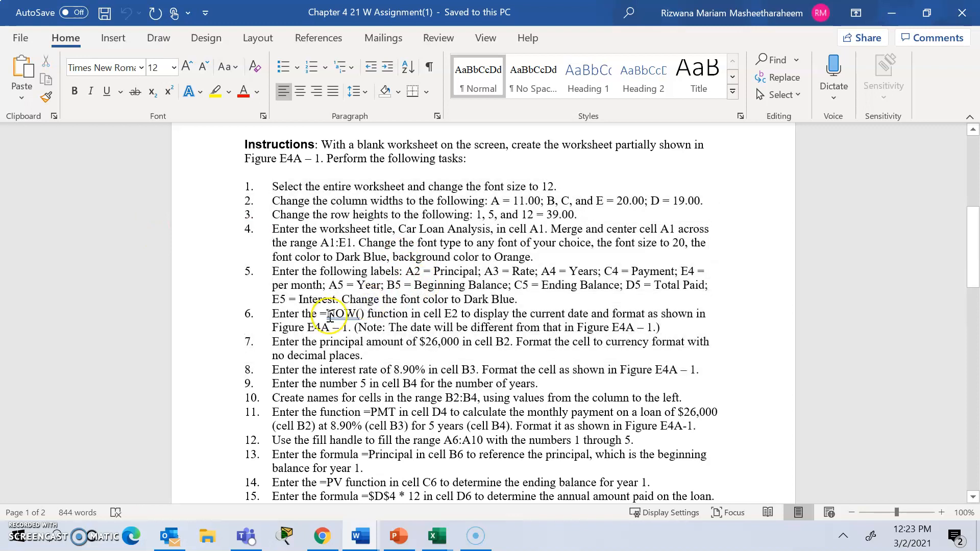
left_click(341, 321)
left_click_drag(397, 370, 429, 370)
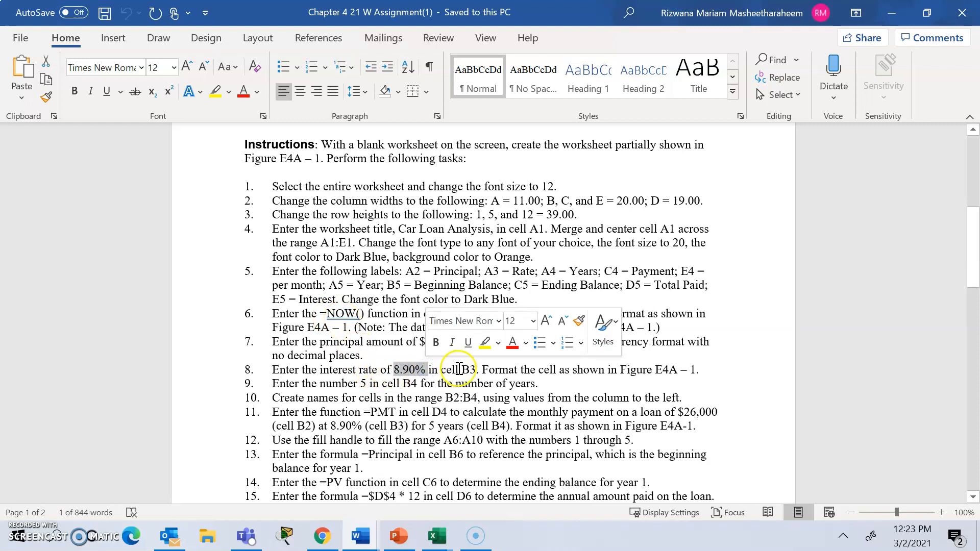
left_click_drag(320, 384, 414, 387)
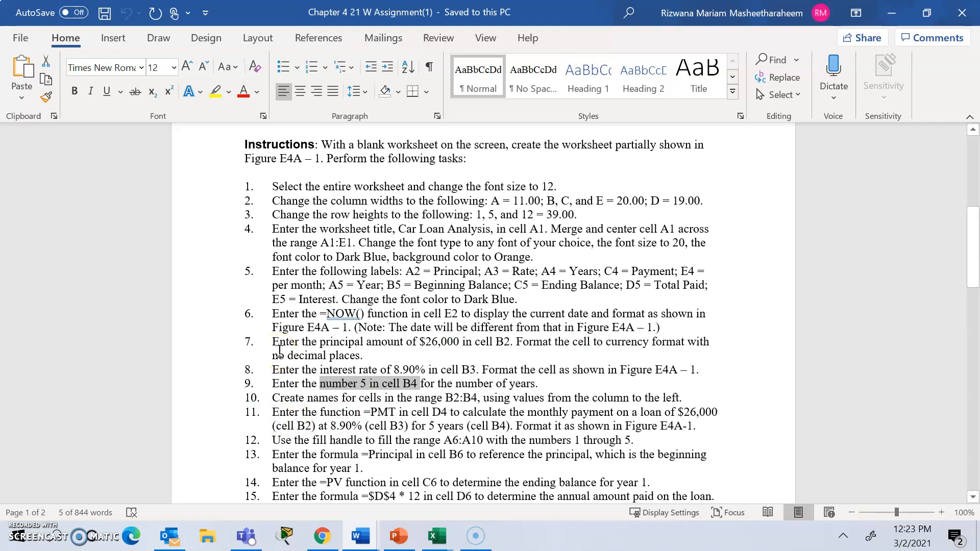
left_click_drag(308, 399, 396, 401)
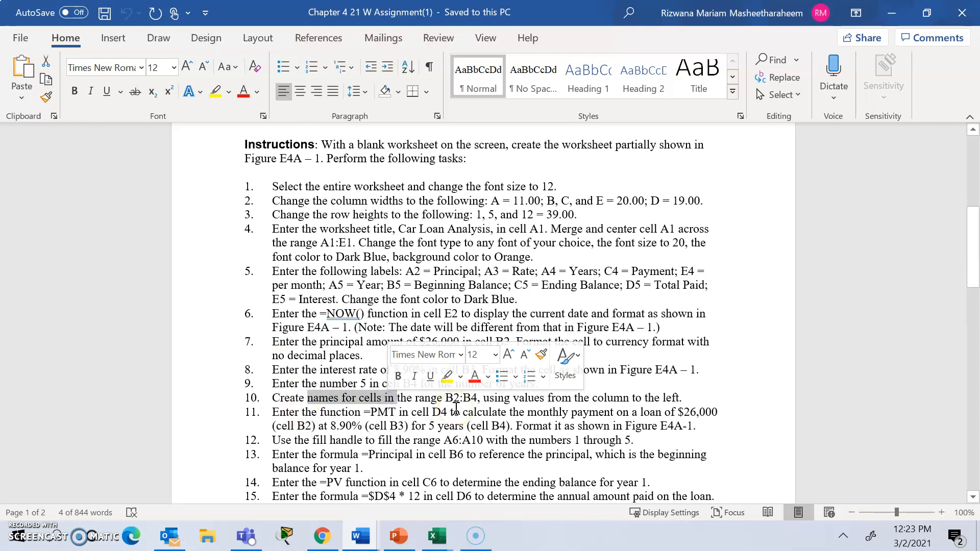
left_click(546, 396)
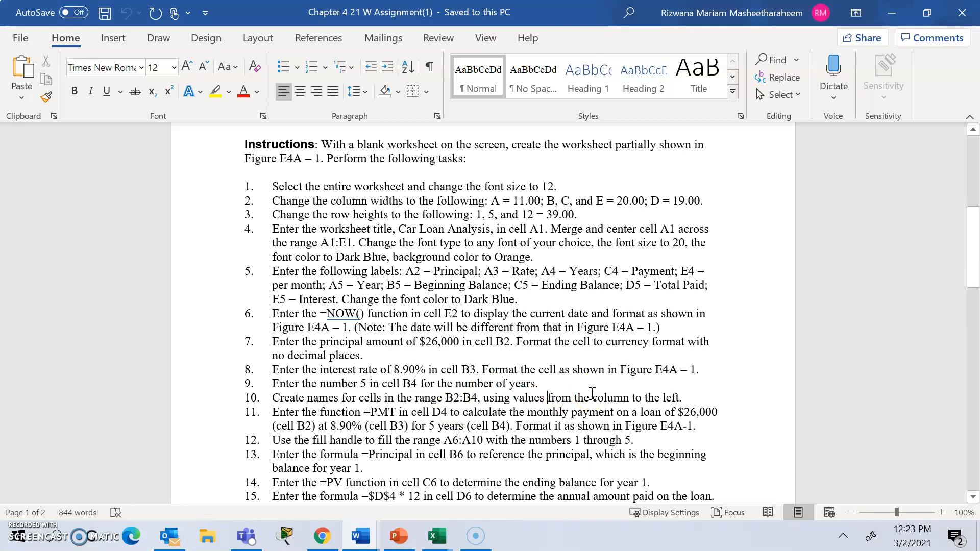
left_click(538, 405)
Switch to the Car Loan workbook in Excel and re-enter the formula =NOW() in cell E2.
mouse_move(436, 536)
left_click(489, 503)
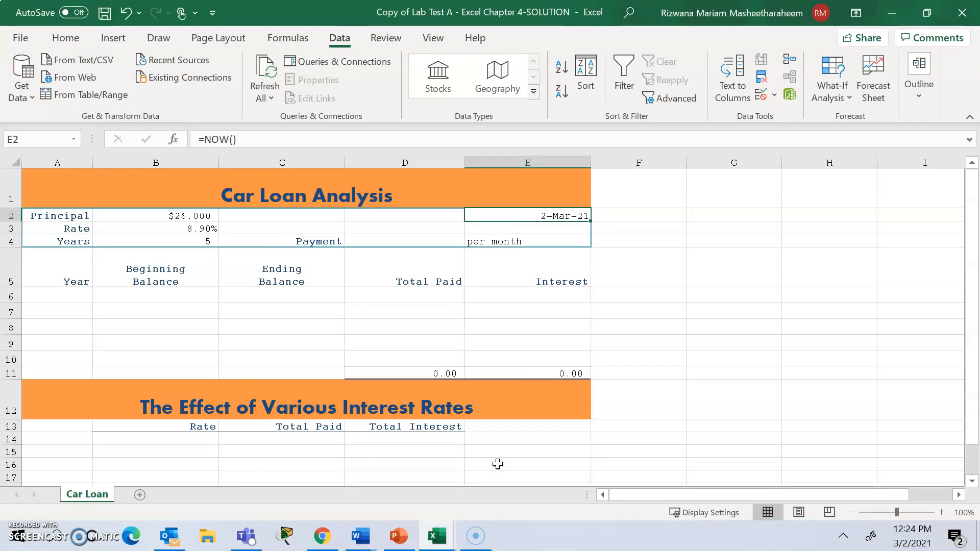
left_click(554, 217)
key("BackSpace")
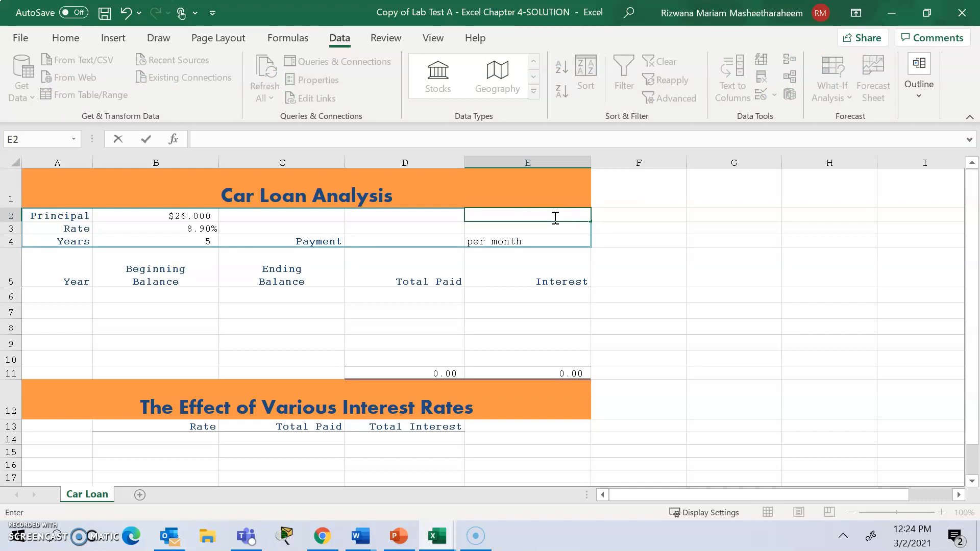
type("=N")
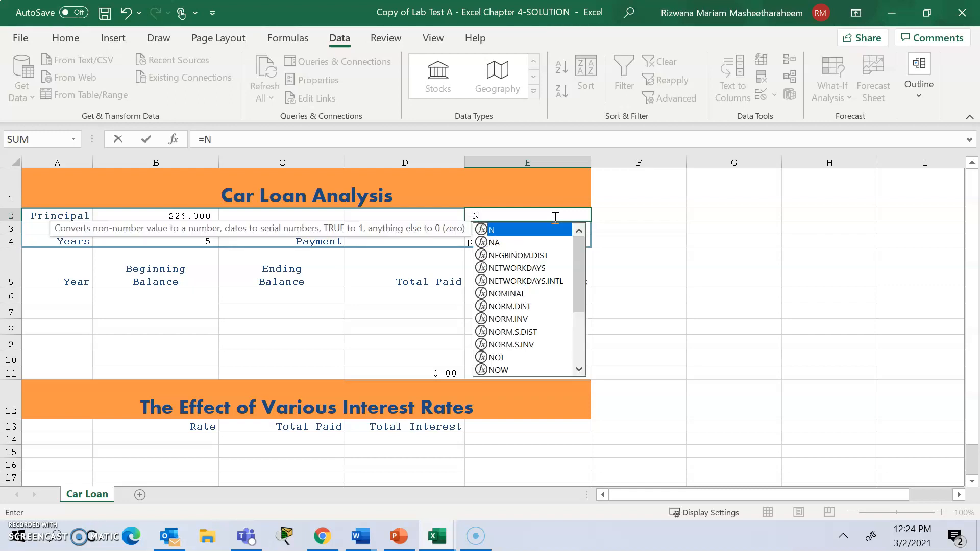
key("Escape")
key("BackSpace")
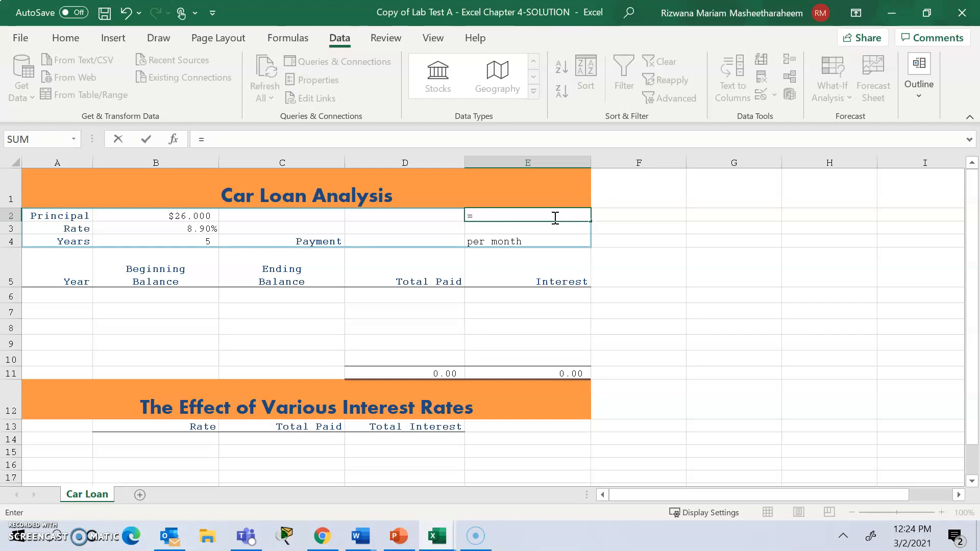
type("now(")
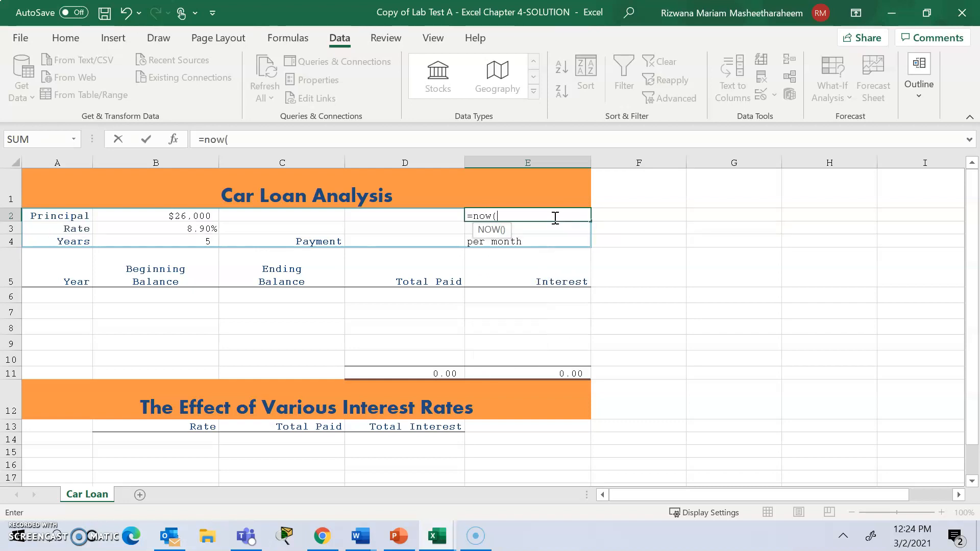
type(")")
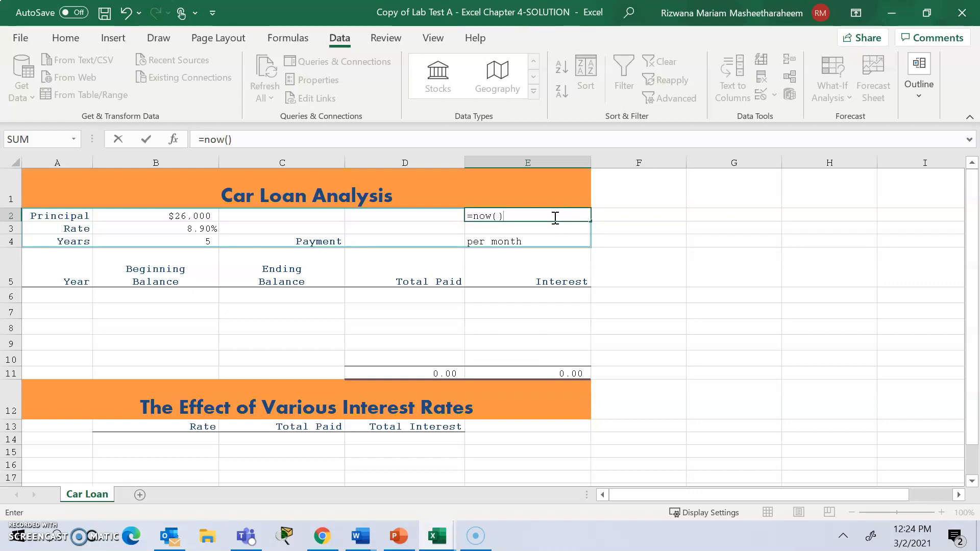
key("Return")
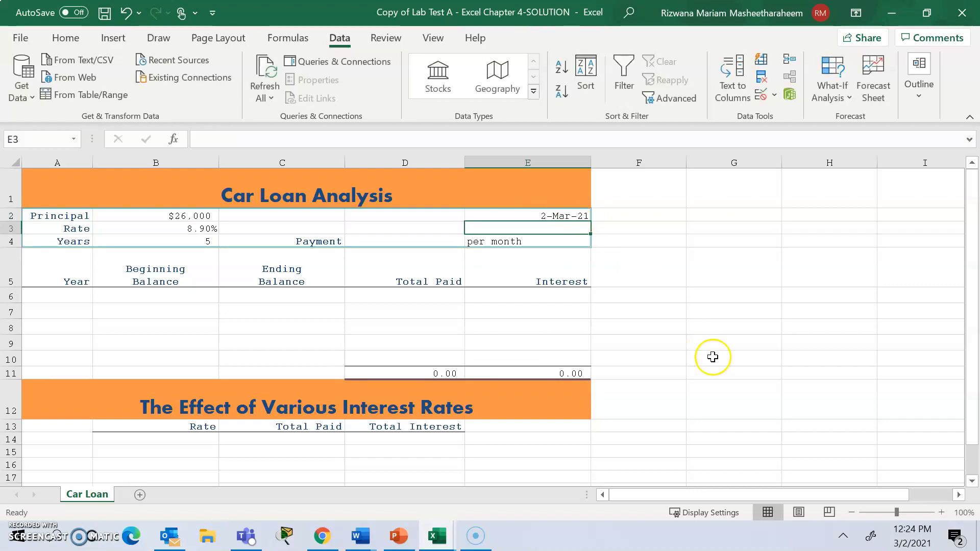
Examine the Date number formats available for cell E2, and leave the cell formatting without applying a change.
left_click(575, 215)
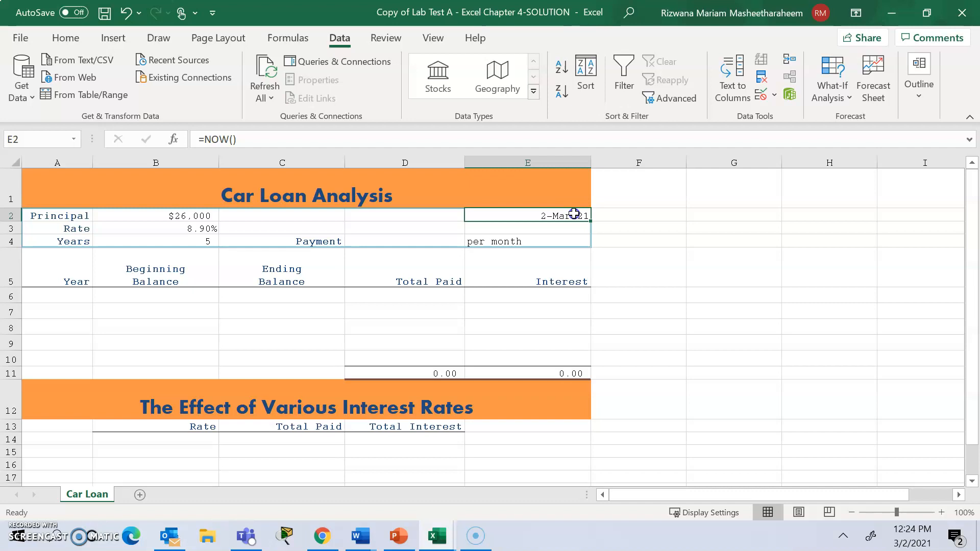
left_click(572, 220)
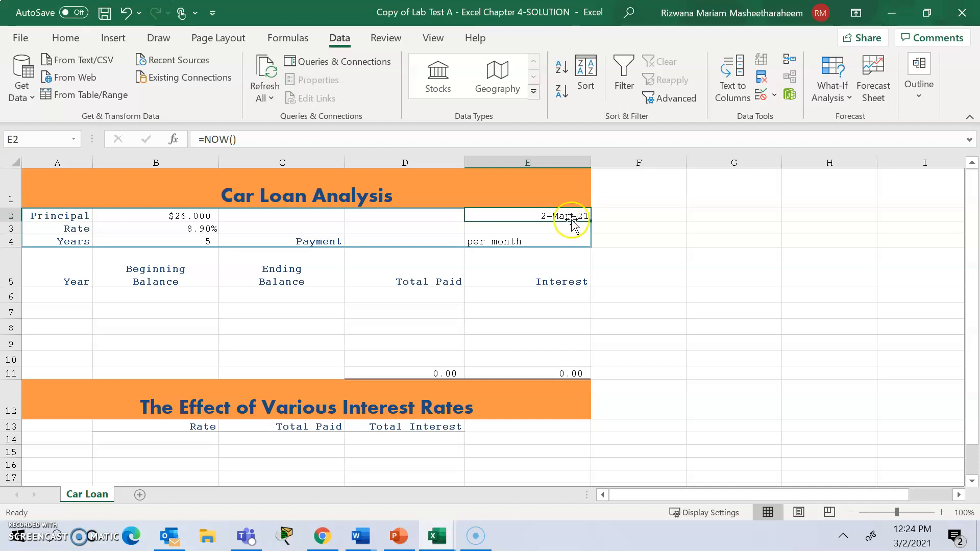
right_click(574, 214)
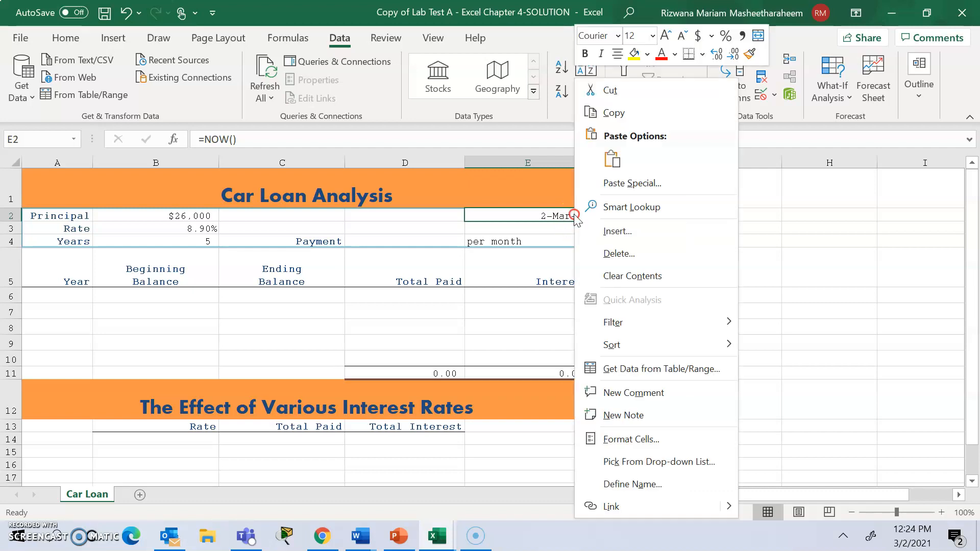
left_click(650, 438)
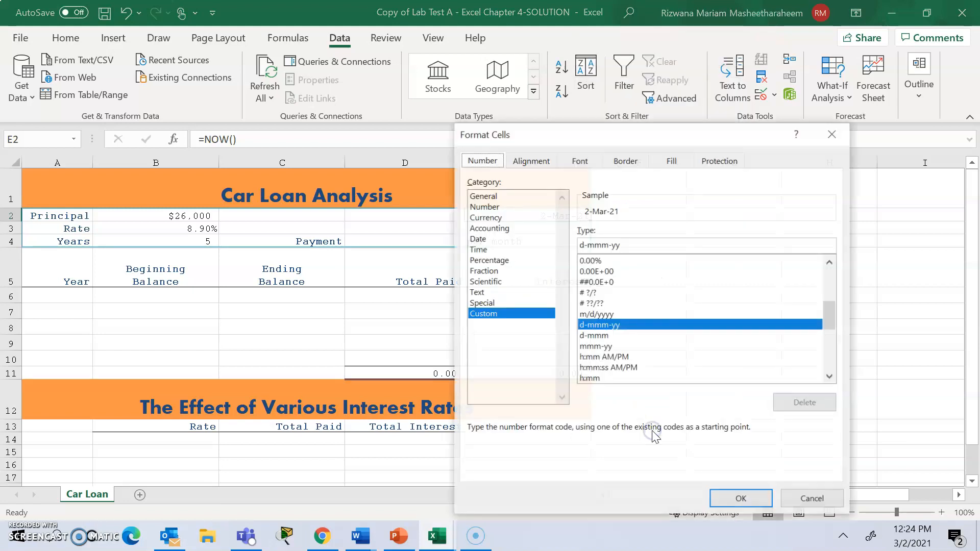
left_click(478, 234)
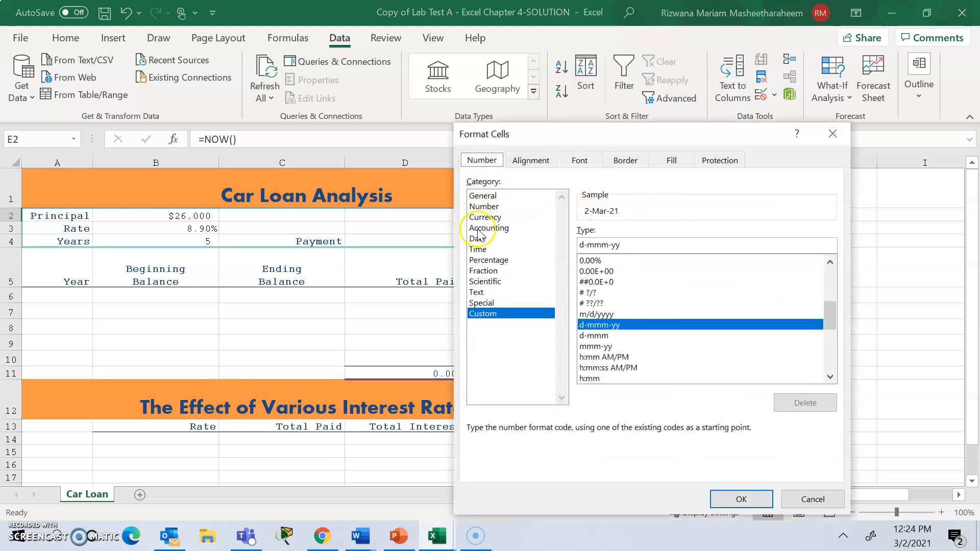
left_click(478, 238)
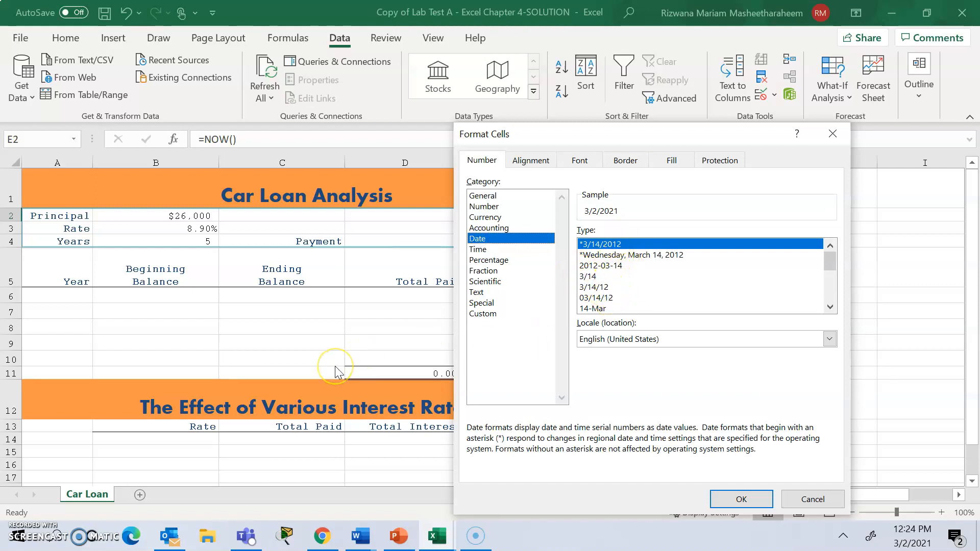
left_click(830, 134)
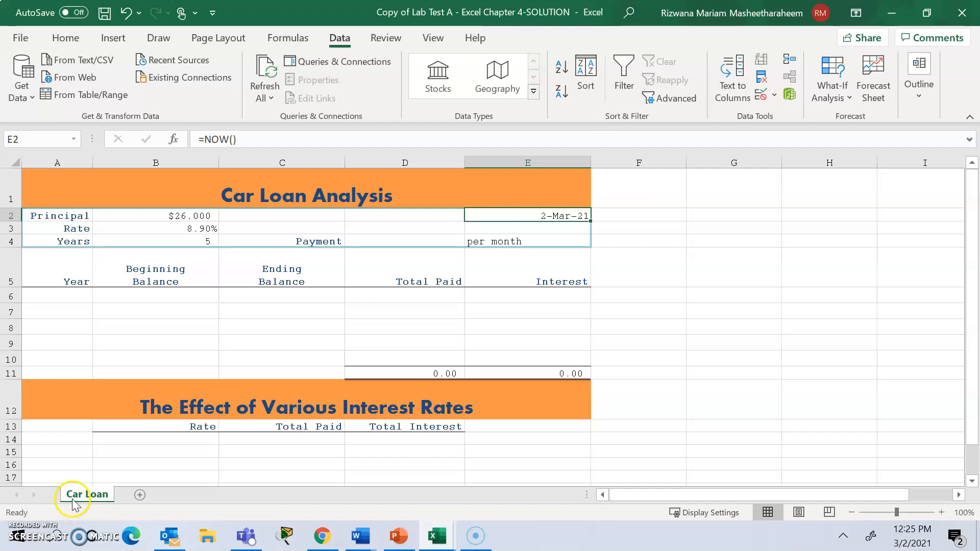
Rename the worksheet as Car Loan.
right_click(95, 501)
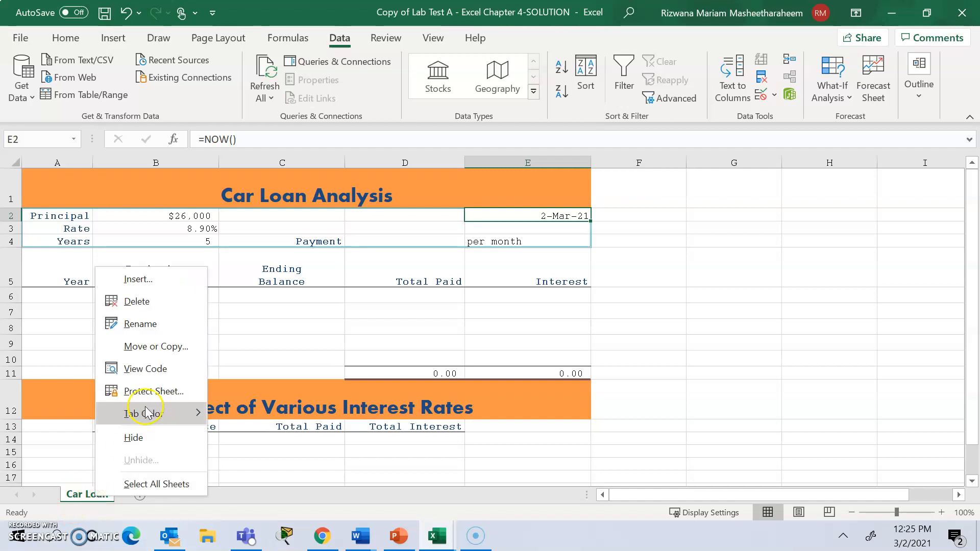
left_click(171, 332)
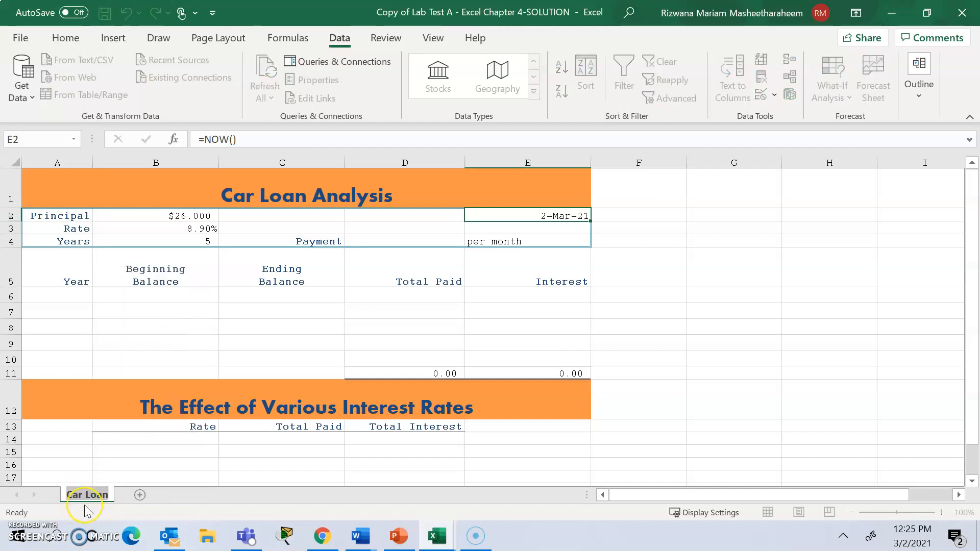
key("BackSpace")
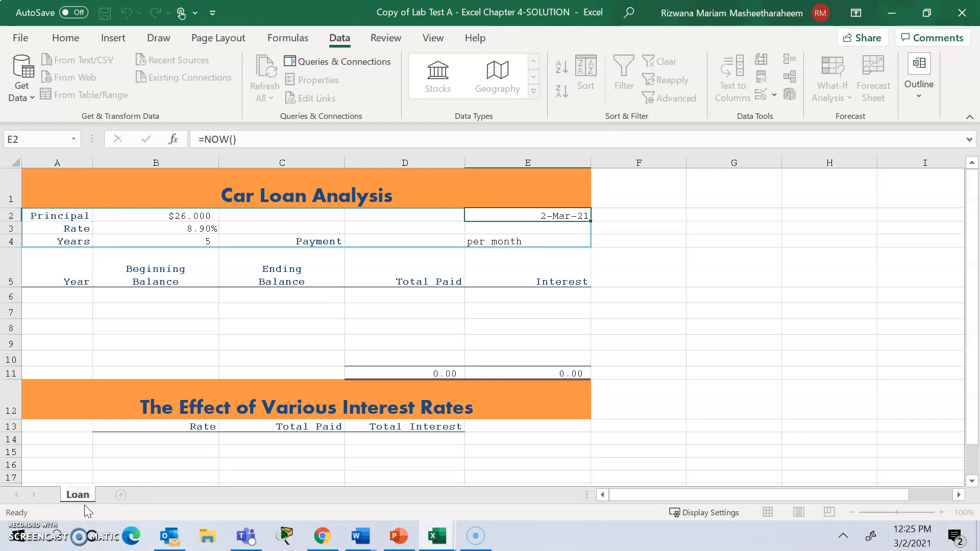
type("Car")
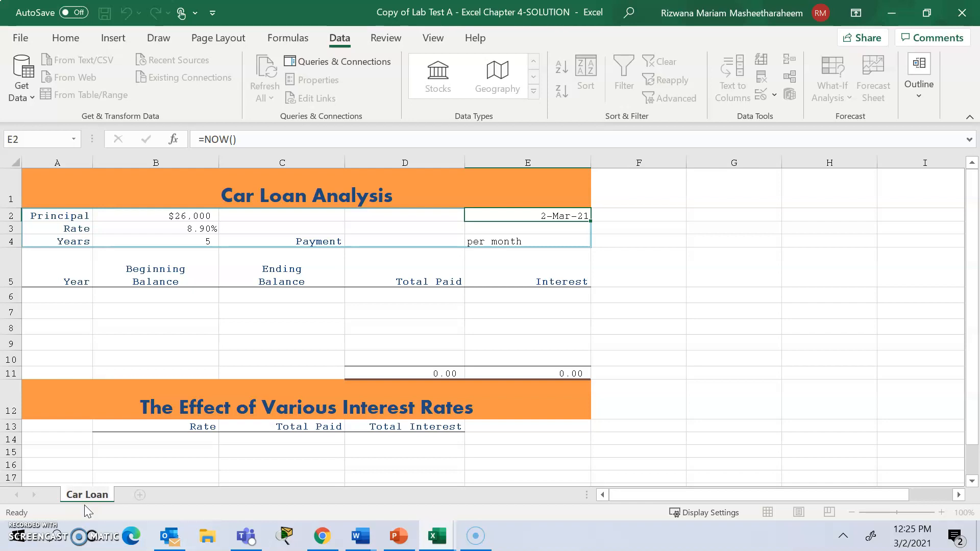
key("Return")
Inspect the defined names of cells B2, B3 and B4, and select cell D4 beside the Payment label.
left_click(81, 498)
left_click(186, 405)
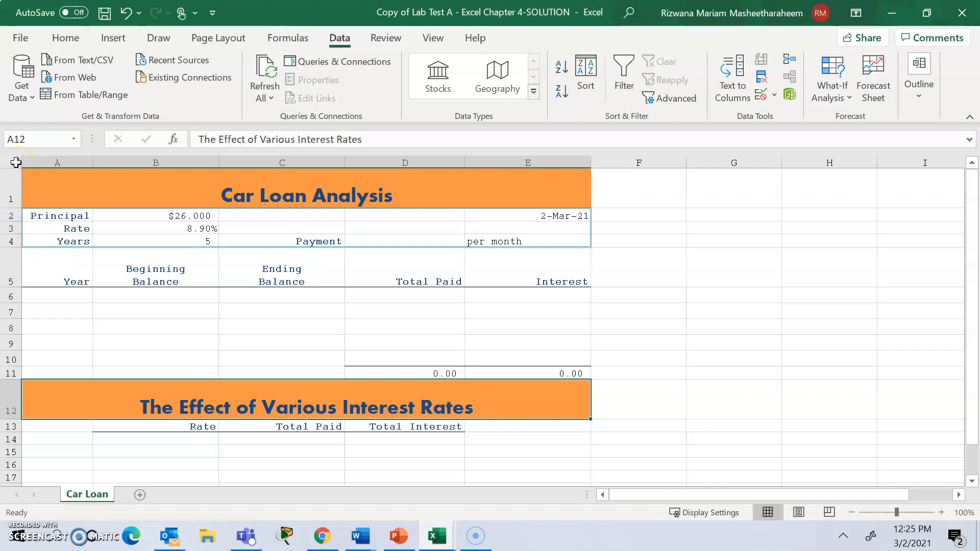
left_click(16, 163)
left_click(185, 258)
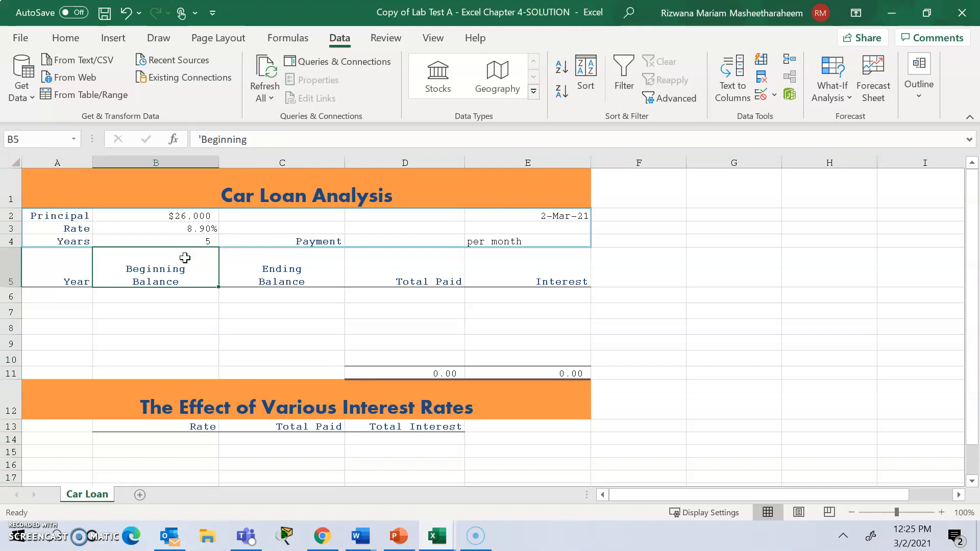
left_click(192, 219)
left_click(191, 216)
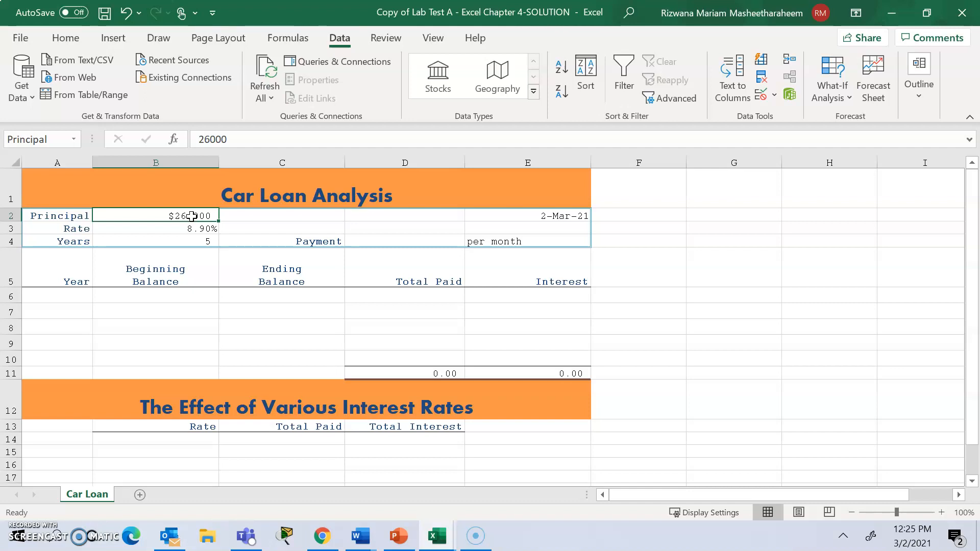
left_click(187, 230)
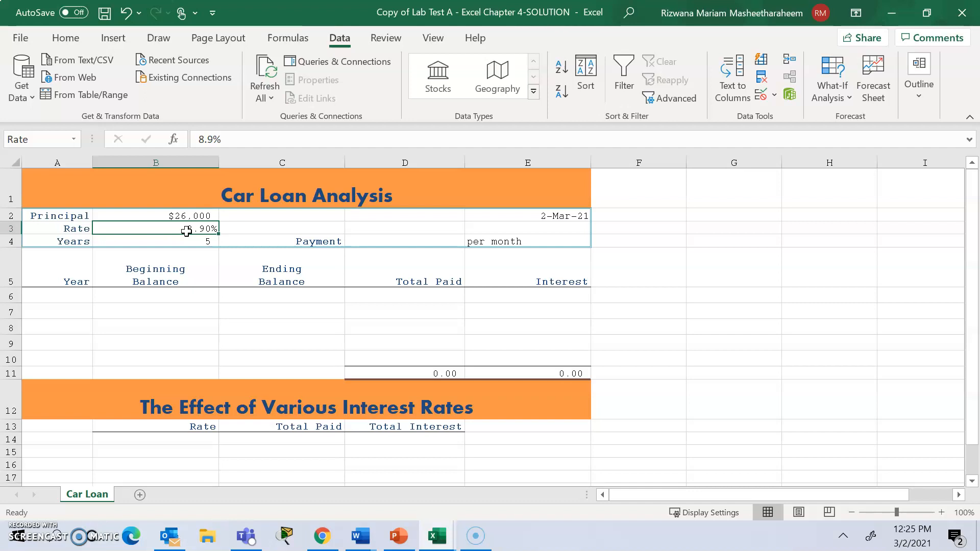
left_click(192, 243)
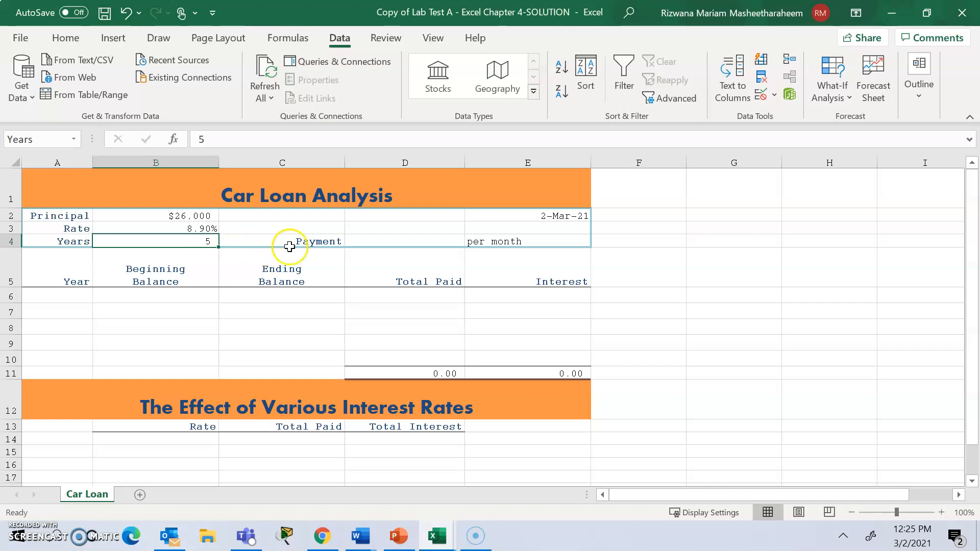
left_click(390, 249)
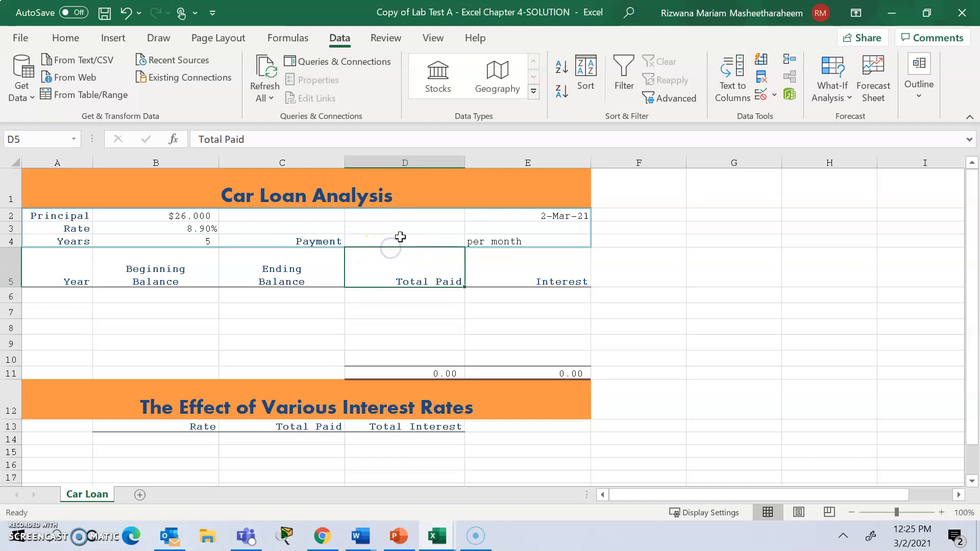
left_click(400, 239)
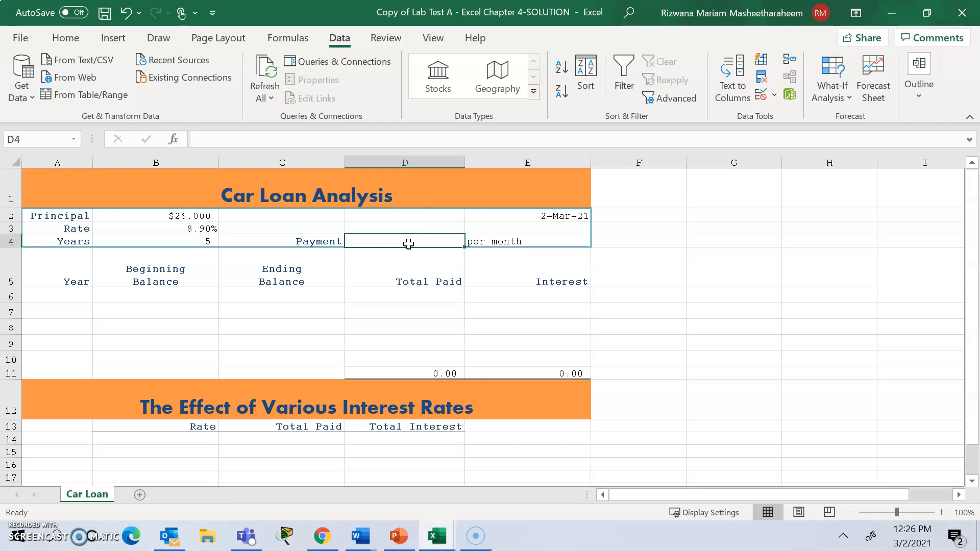
Enter the monthly payment formula =-PMT(Rate/12,12*Years,Principal) in cell D4, then reselect the cell to check the formula.
type("=-")
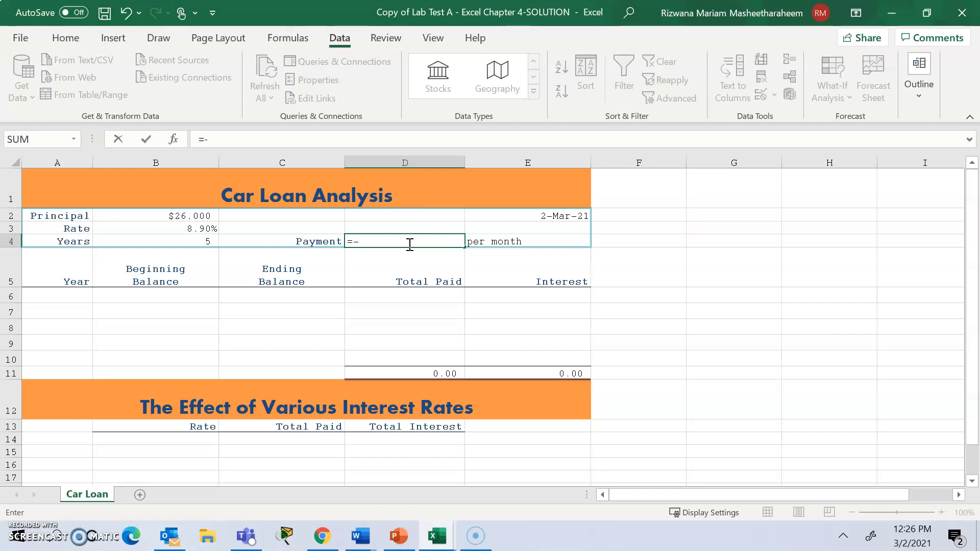
type("PMT")
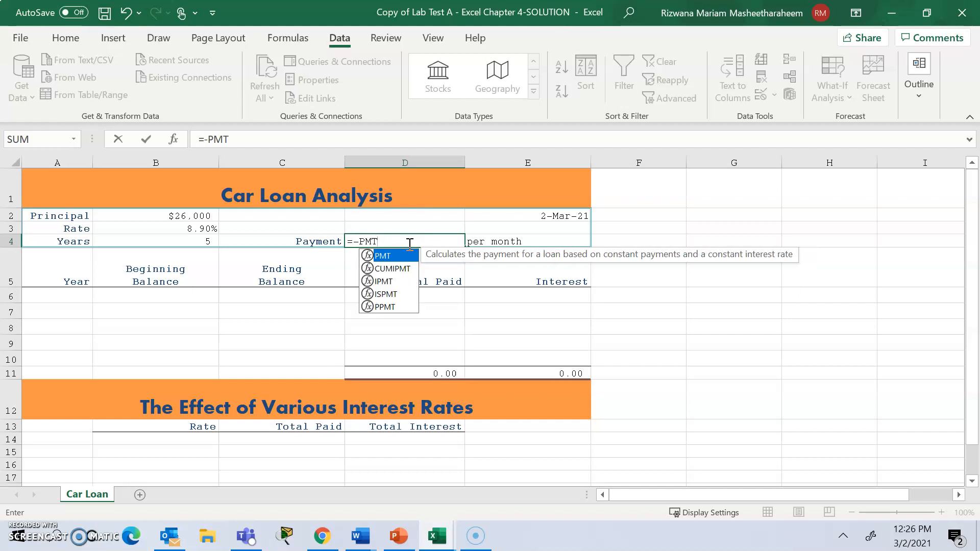
type("(")
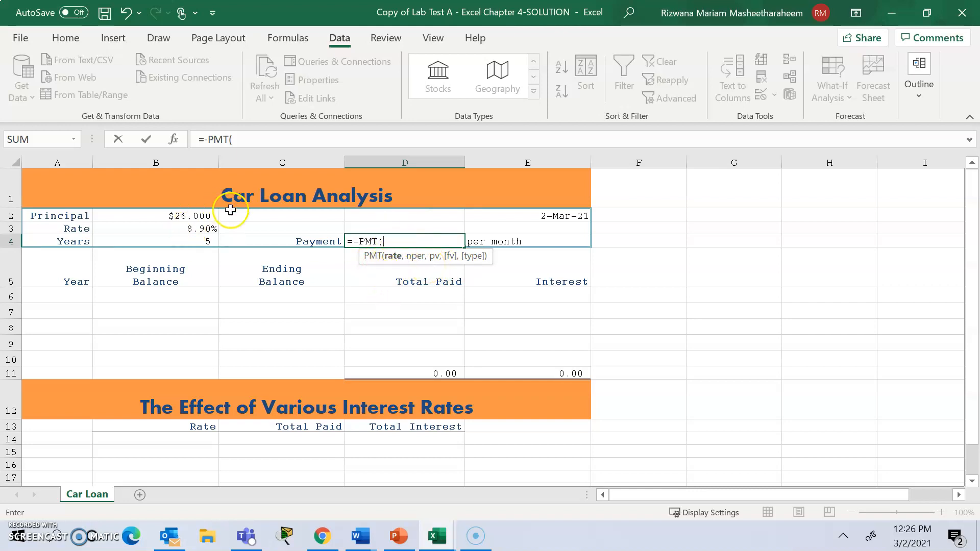
left_click(166, 229)
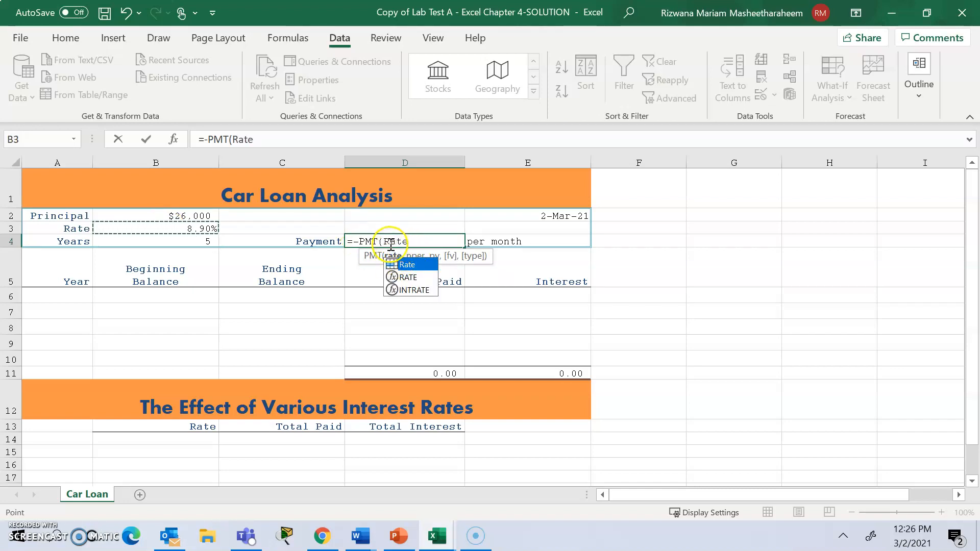
left_click_drag(385, 244, 412, 247)
double_click(411, 246)
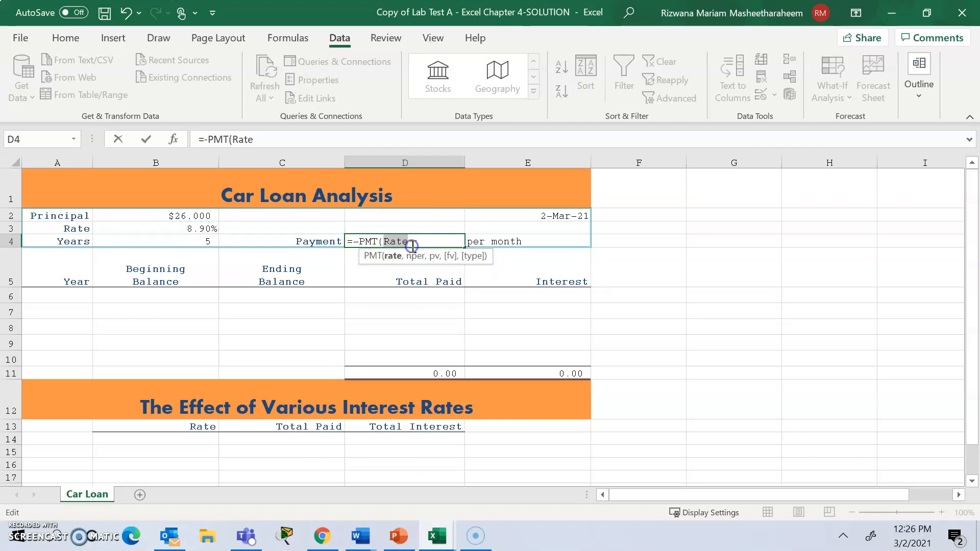
left_click(413, 247)
type("/12")
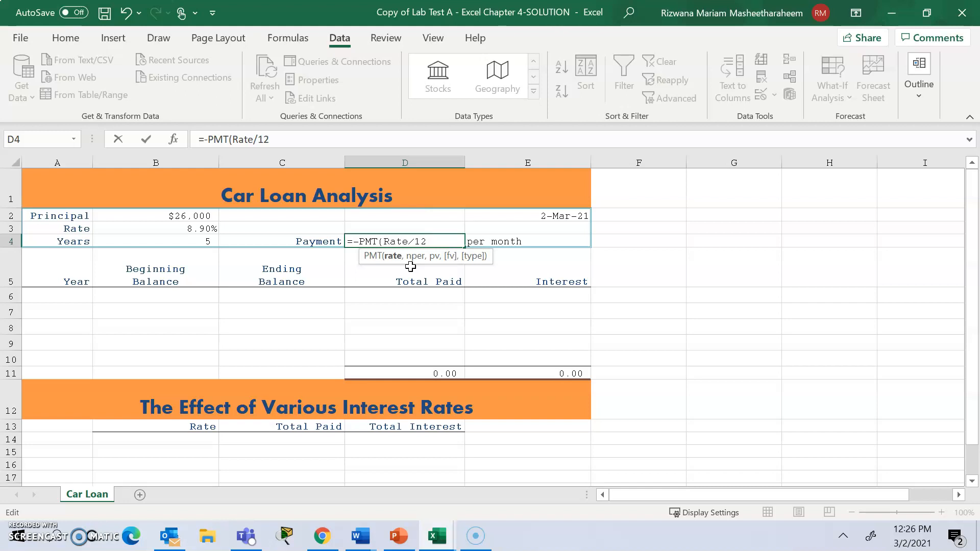
type(",12*")
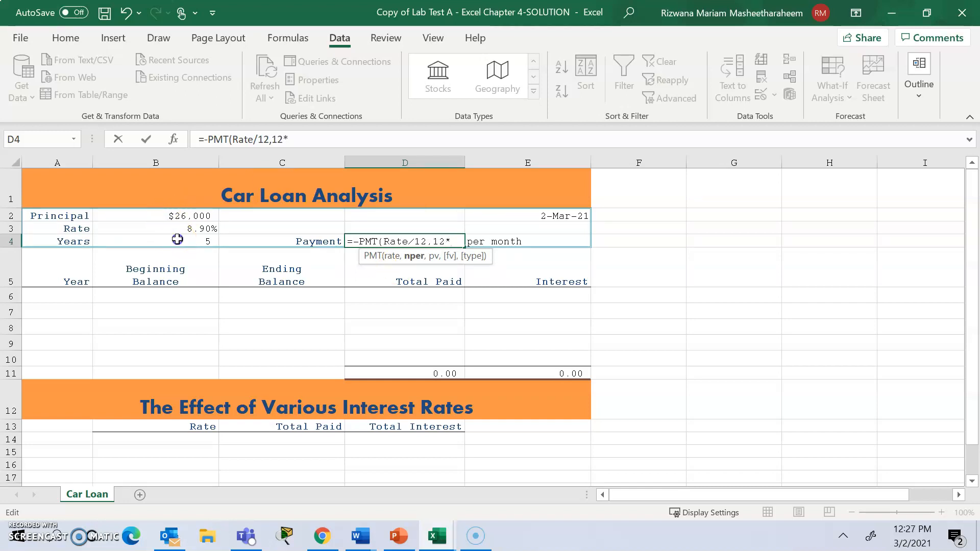
left_click(179, 241)
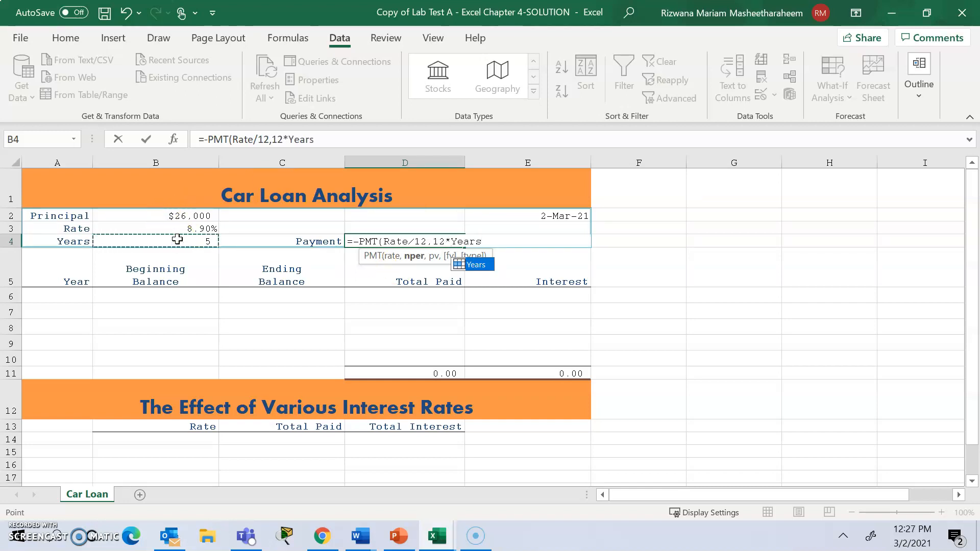
type(",")
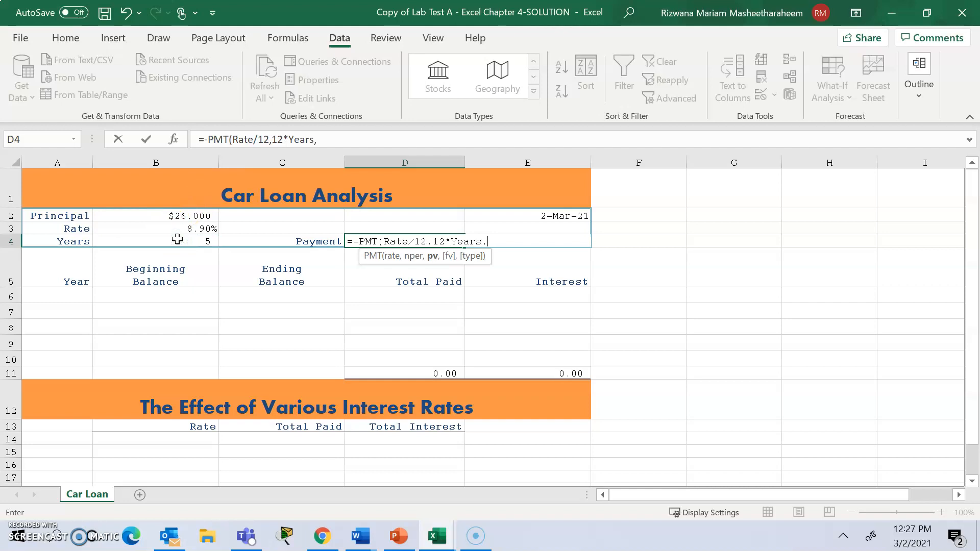
left_click(184, 212)
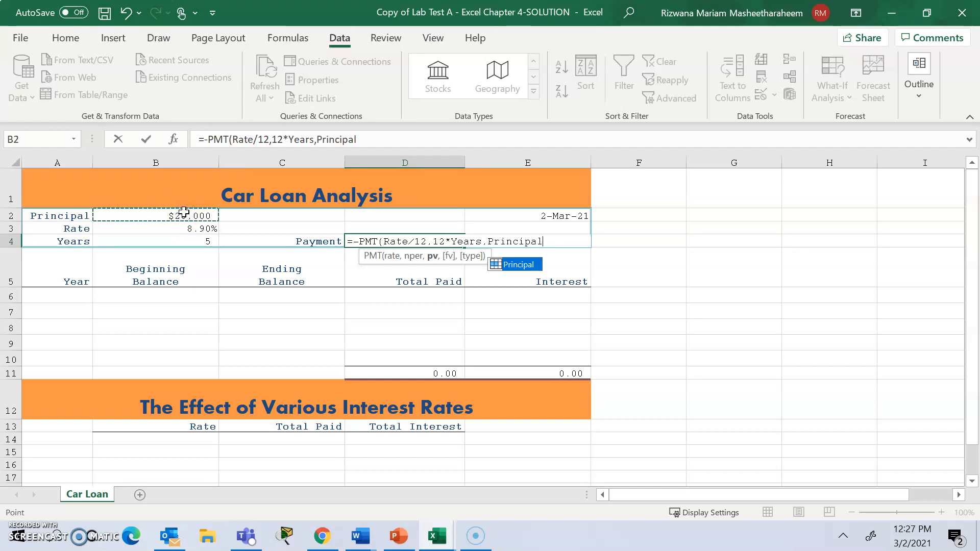
type(")")
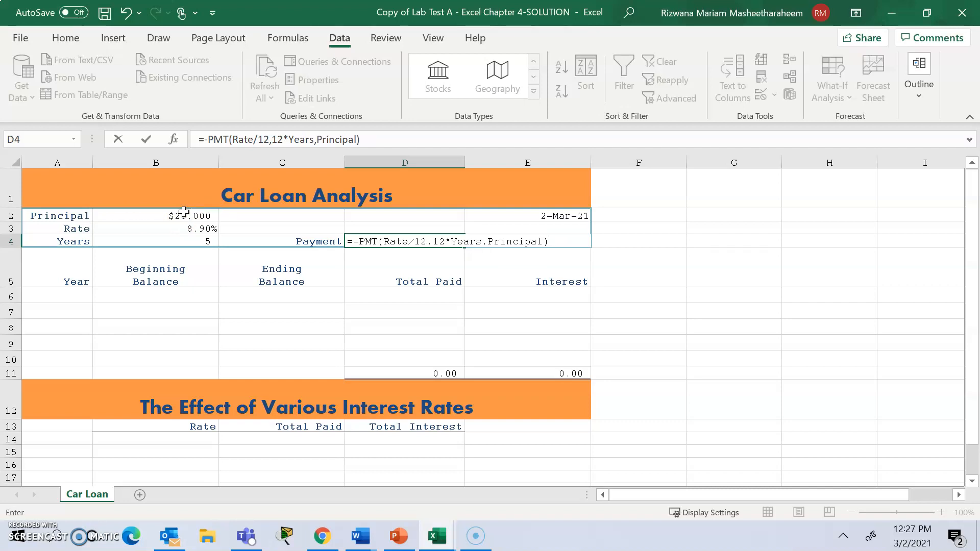
key("Return")
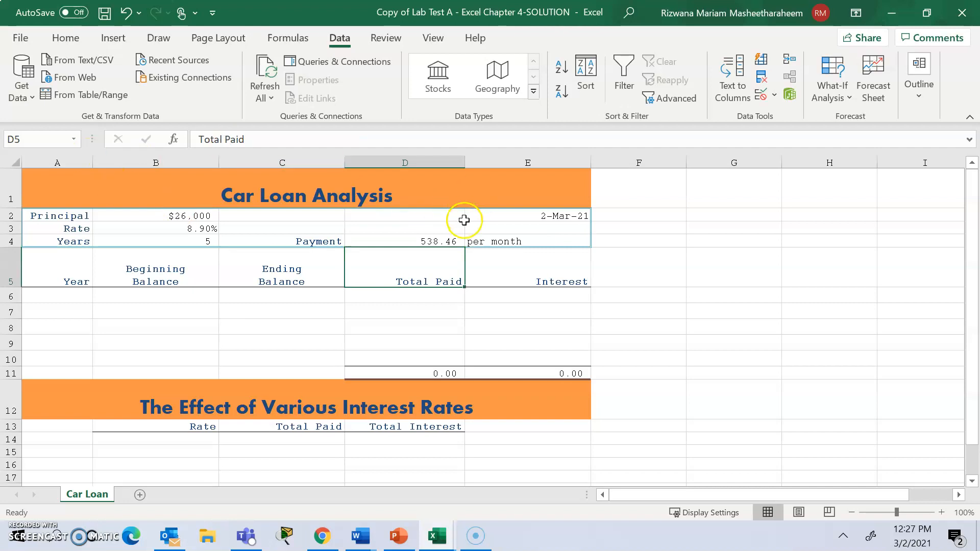
left_click(434, 245)
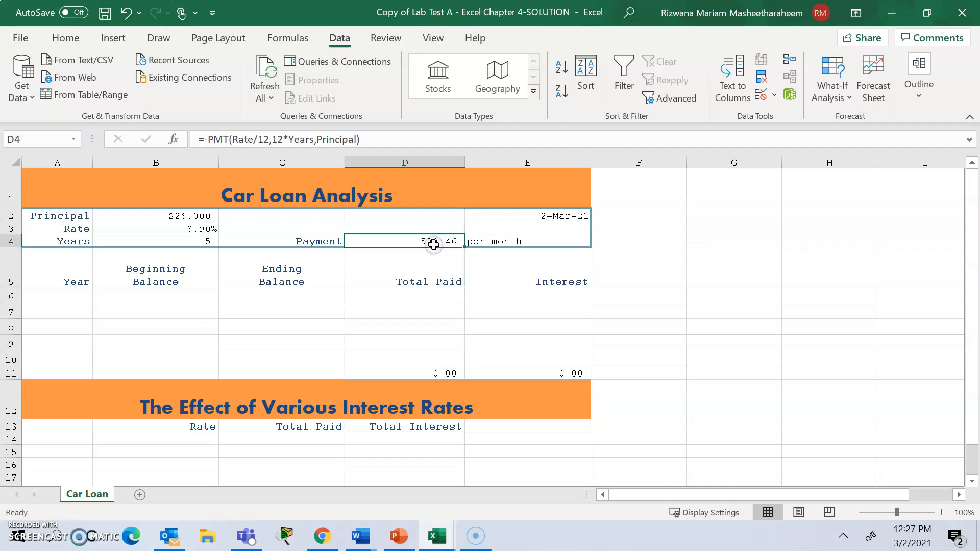
Clear and re-enter the name Principal for cell B2, and check the defined names of cells B3 and B4.
left_click(142, 218)
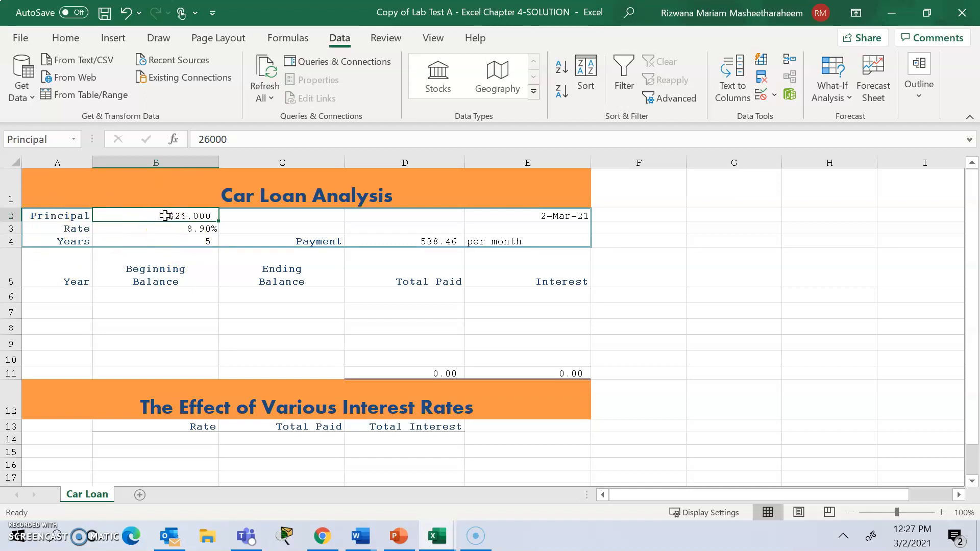
left_click(49, 139)
key("BackSpace")
left_click(214, 132)
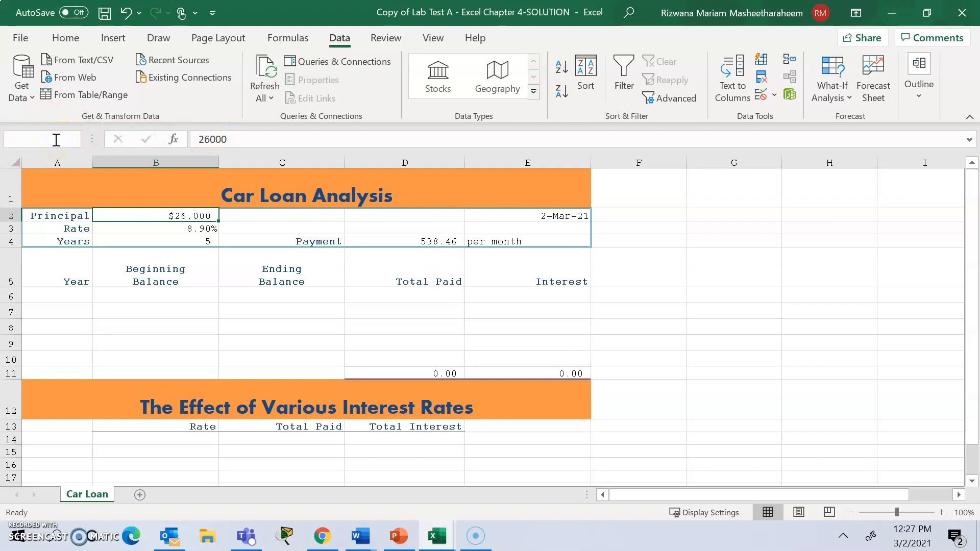
type("Principal")
key("Return")
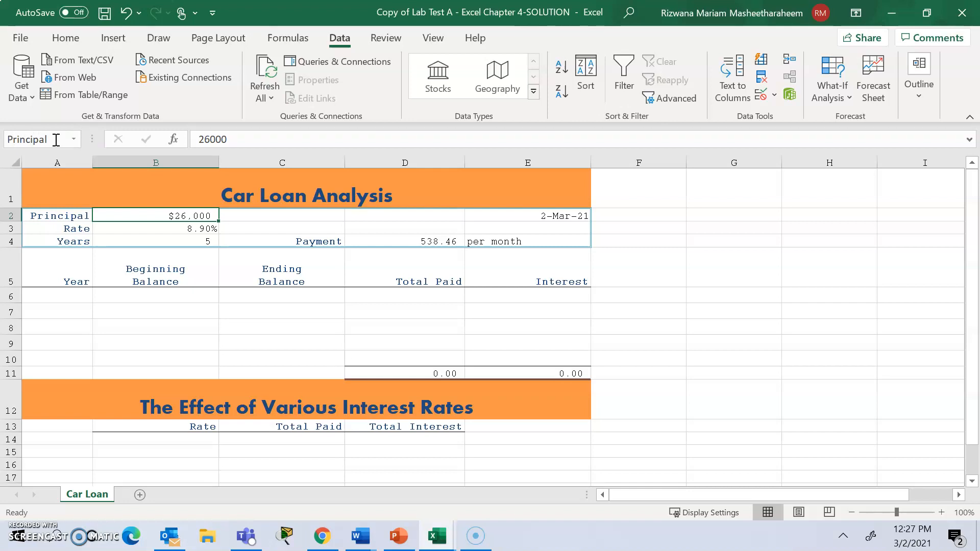
left_click(174, 214)
left_click(197, 228)
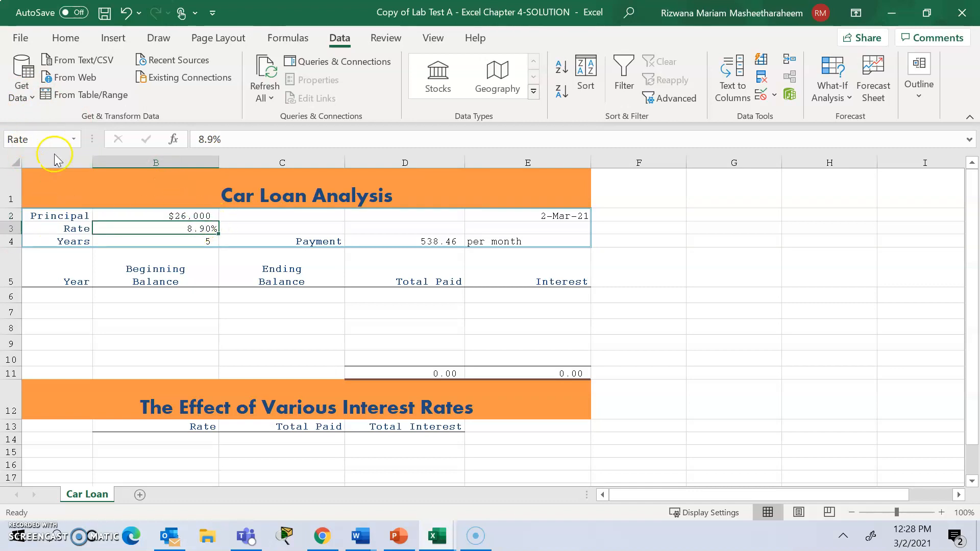
left_click(196, 241)
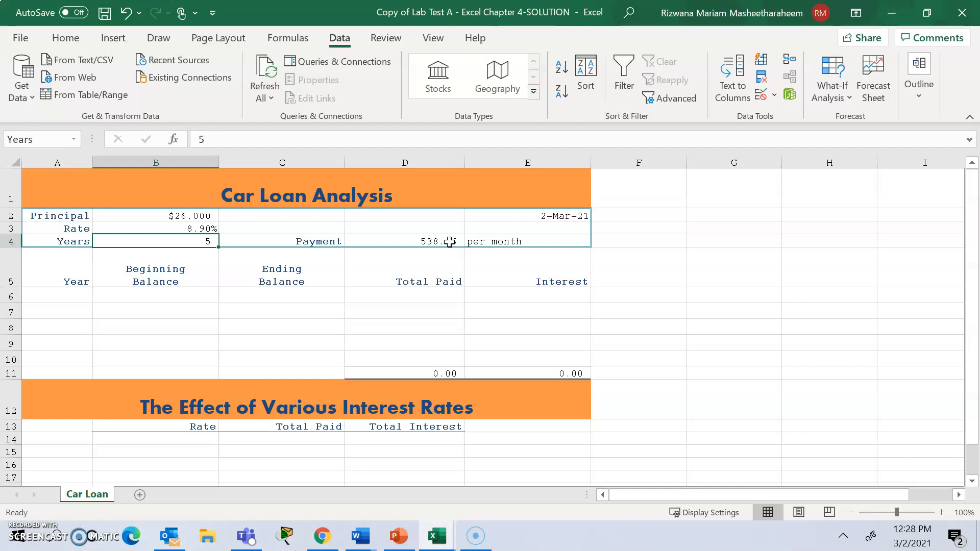
Define the name PMT for the payment cell D4, and reselect the cell to check its name.
left_click(450, 242)
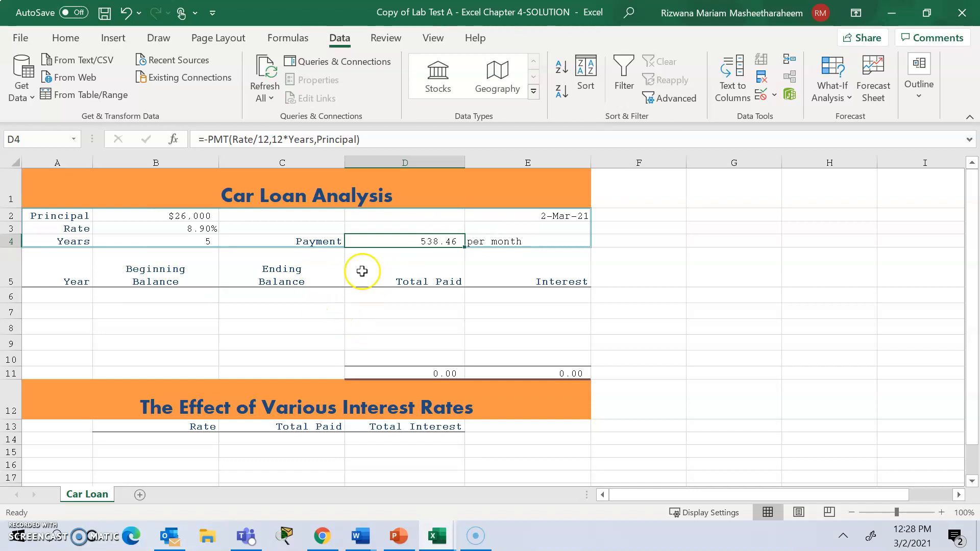
left_click(428, 244)
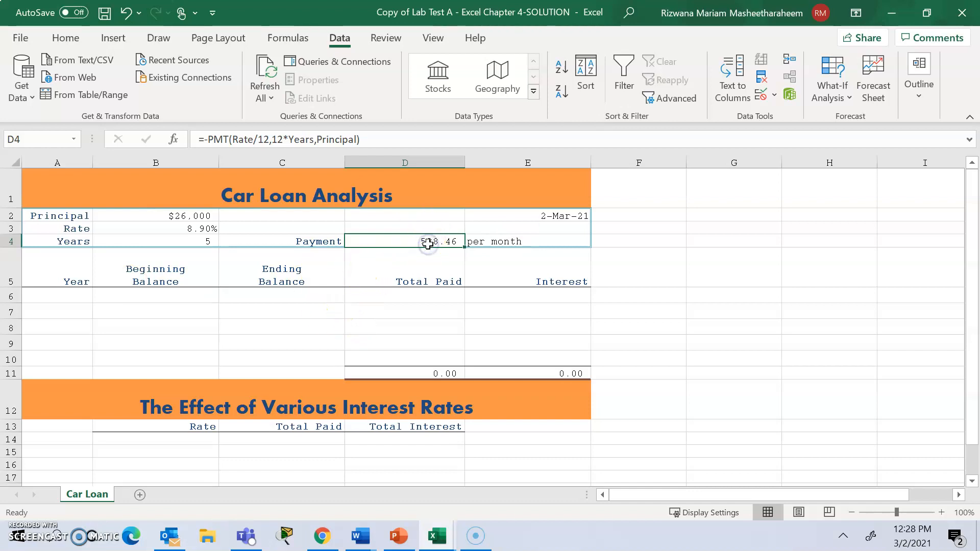
left_click(21, 137)
key("BackSpace")
type("T")
key("Return")
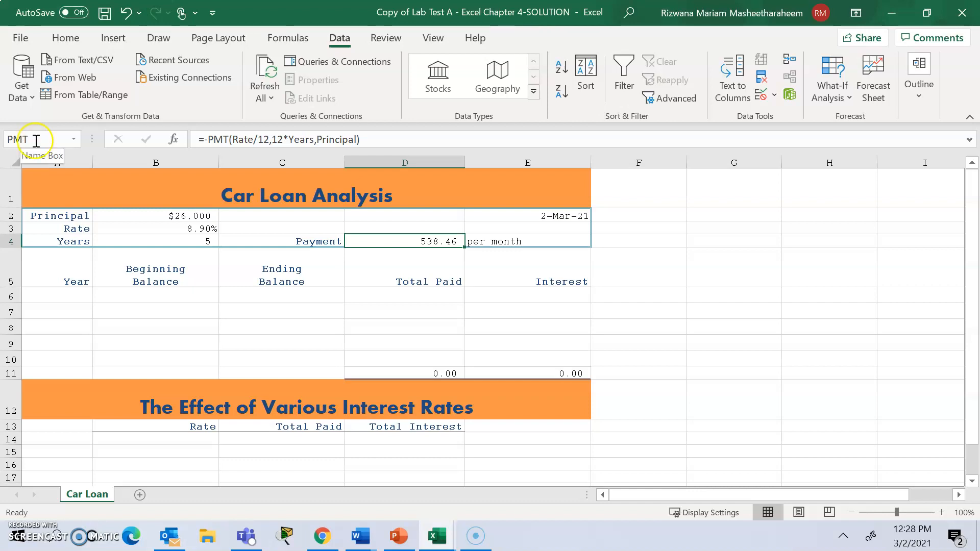
left_click(500, 265)
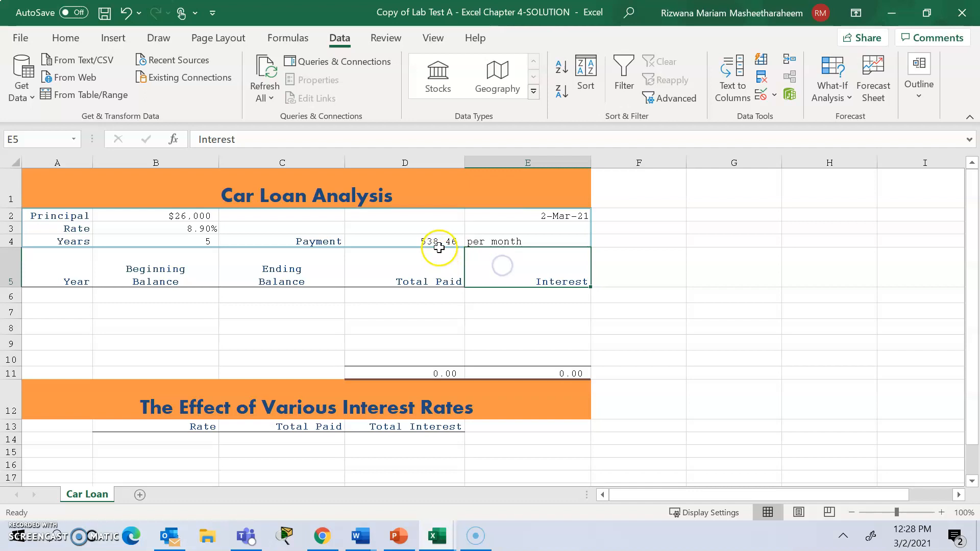
left_click(441, 245)
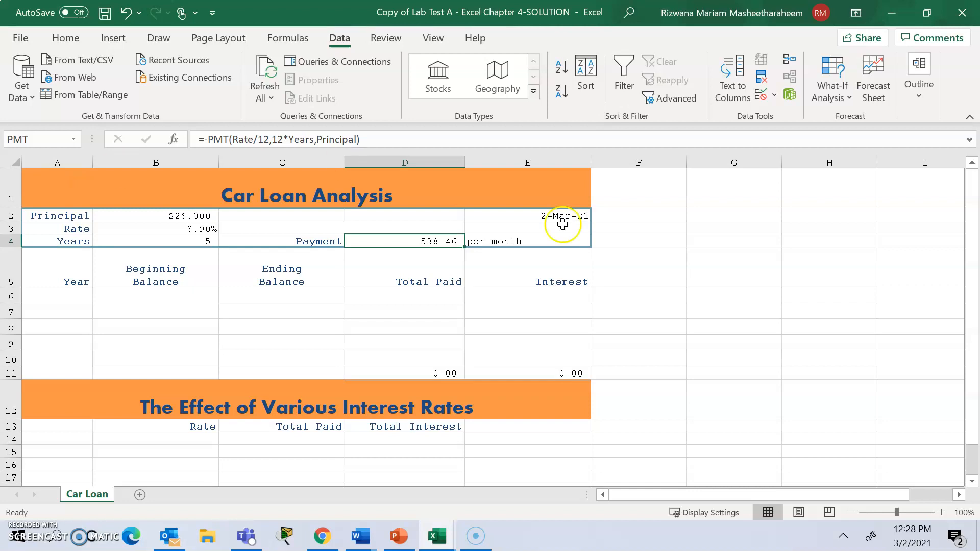
Switch to the Word assignment and read instruction 12 about filling the range A6:A10.
left_click(357, 547)
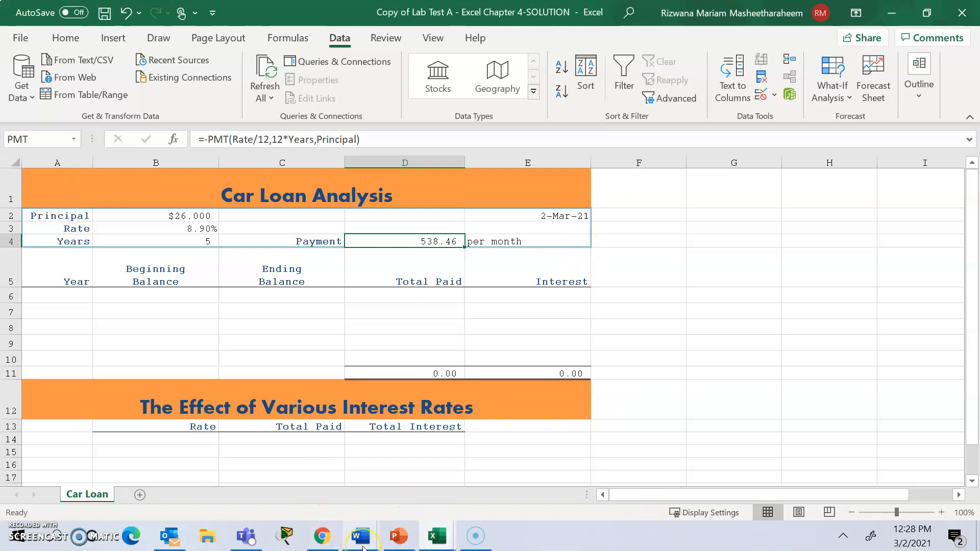
left_click(293, 448)
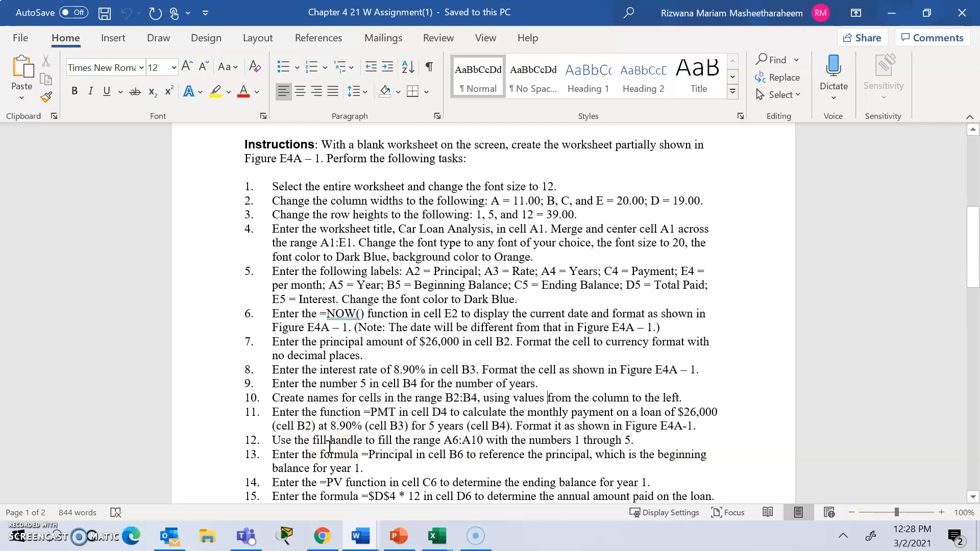
left_click(503, 440)
left_click_drag(526, 440, 624, 440)
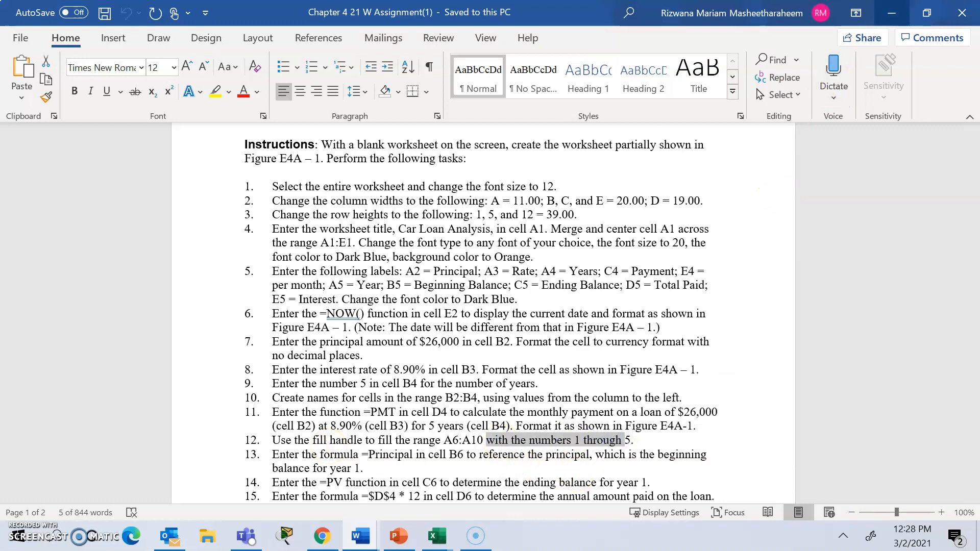
Return to the Car Loan workbook in Excel and fill A6:A10 with the series 1 through 5, starting from 1 and 2.
left_click(892, 13)
left_click(55, 263)
left_click(70, 296)
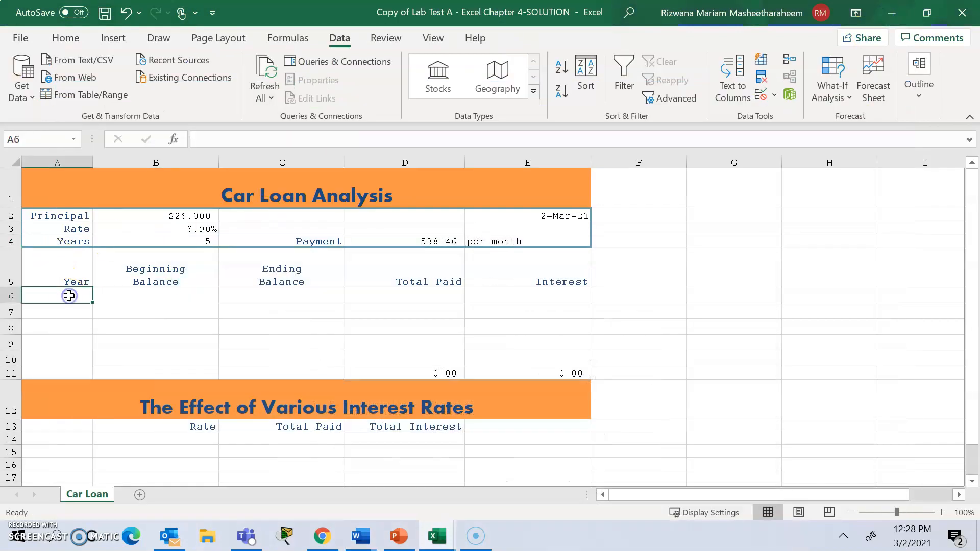
type("1")
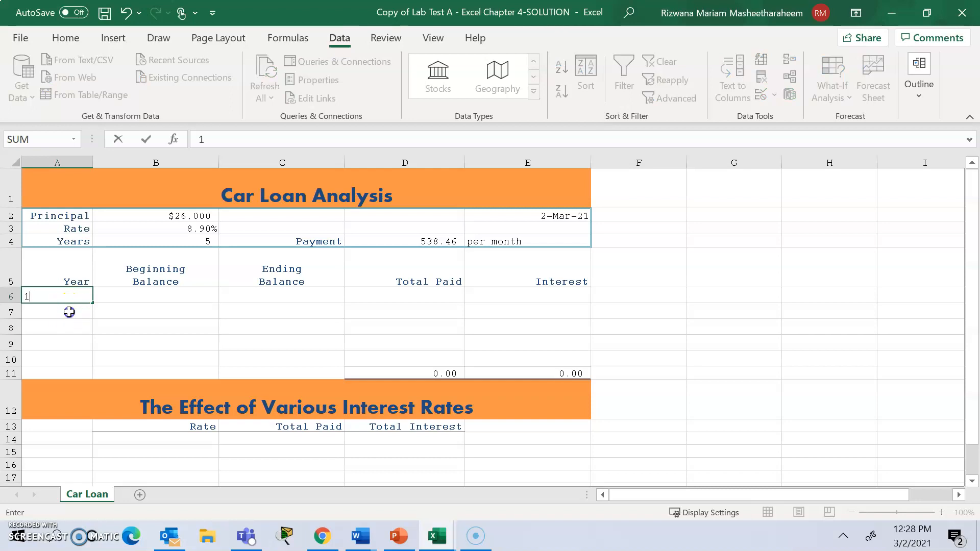
left_click(69, 311)
type("2")
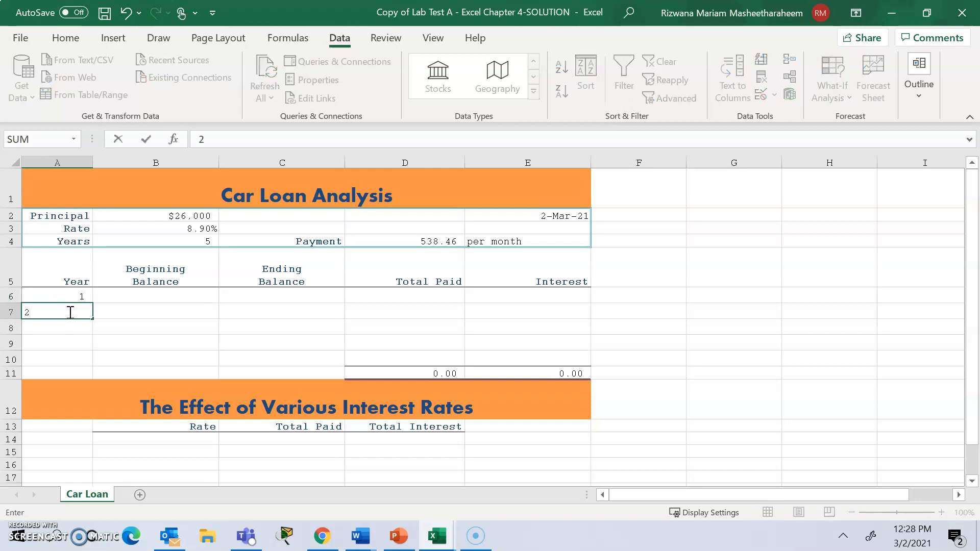
left_click(151, 312)
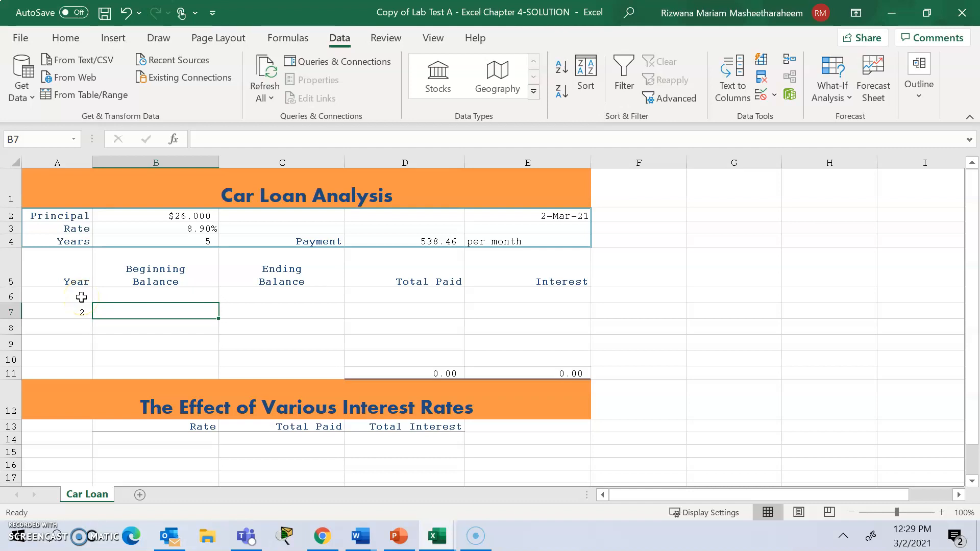
left_click_drag(79, 295, 88, 313)
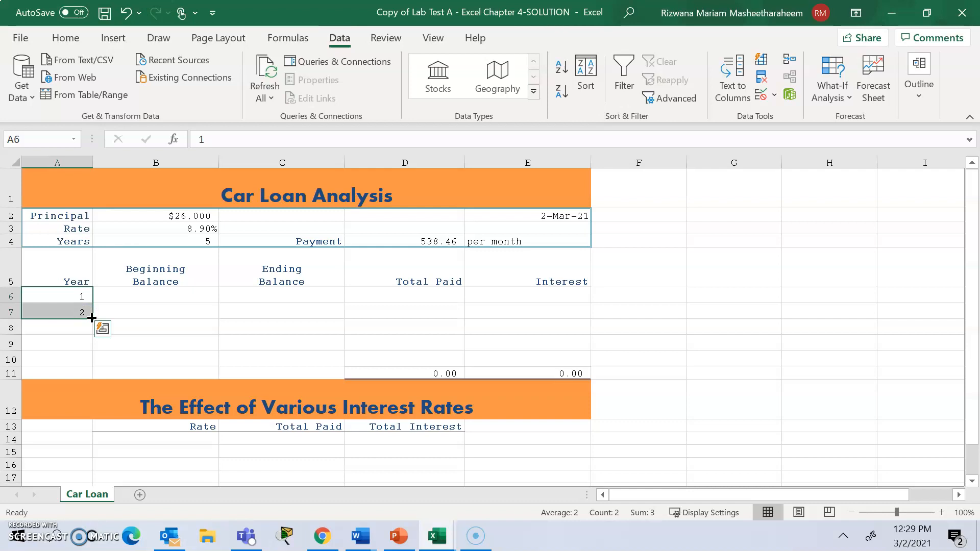
left_click_drag(91, 318, 92, 362)
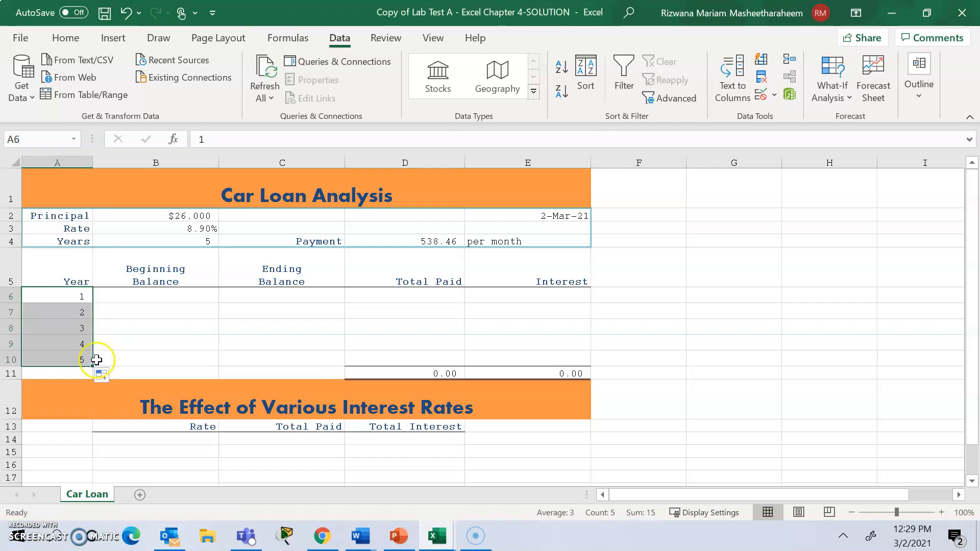
Enter a formula in cell B6 that references the Principal cell B2 as the beginning balance for year 1.
left_click(136, 300)
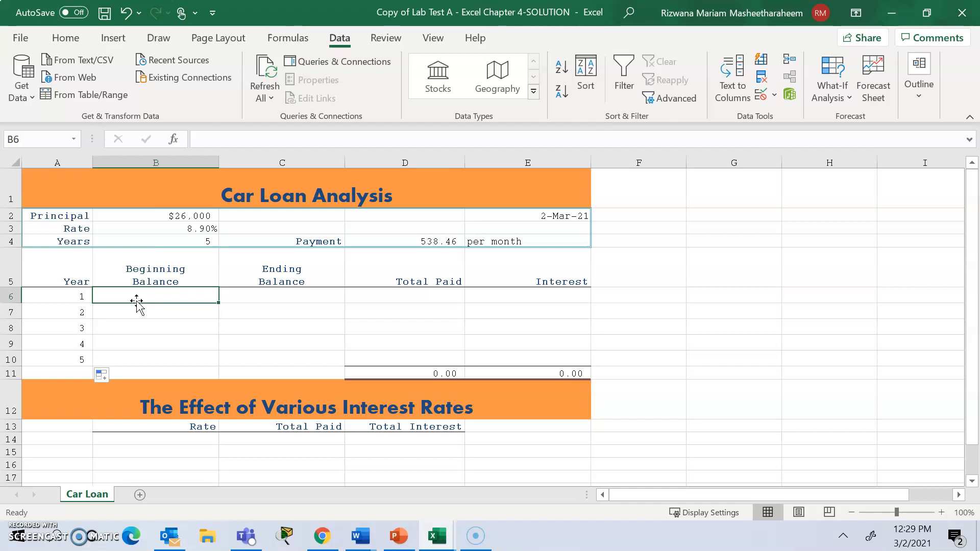
type("=")
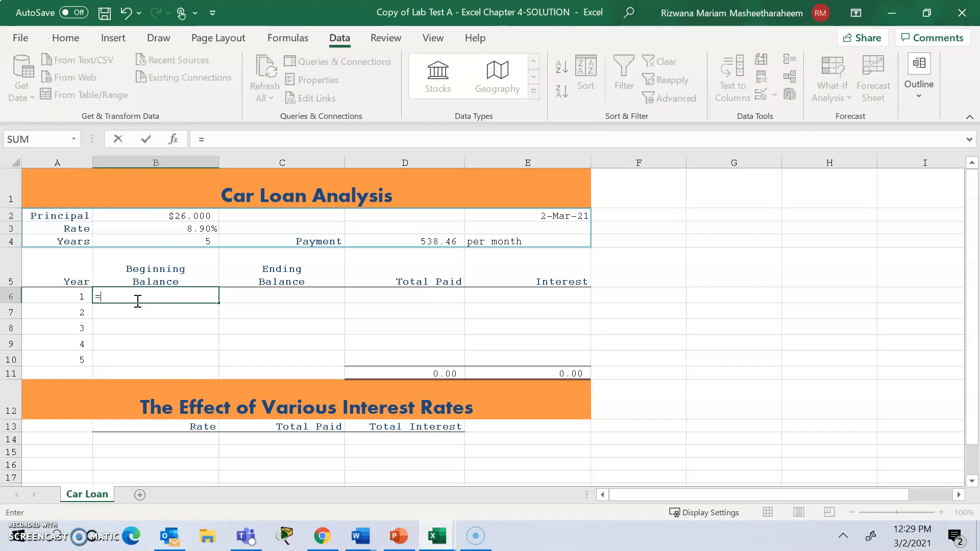
left_click(177, 215)
key("Return")
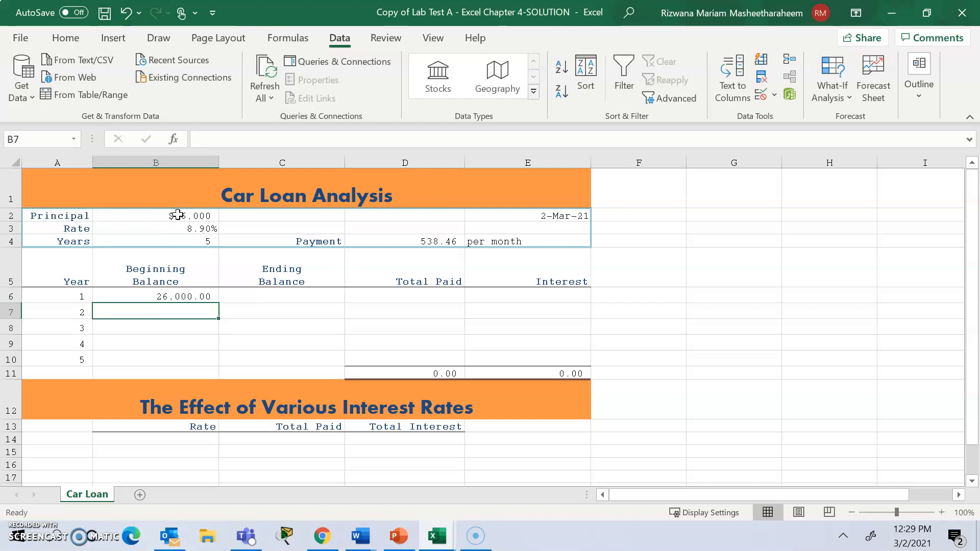
left_click(273, 303)
left_click(289, 297)
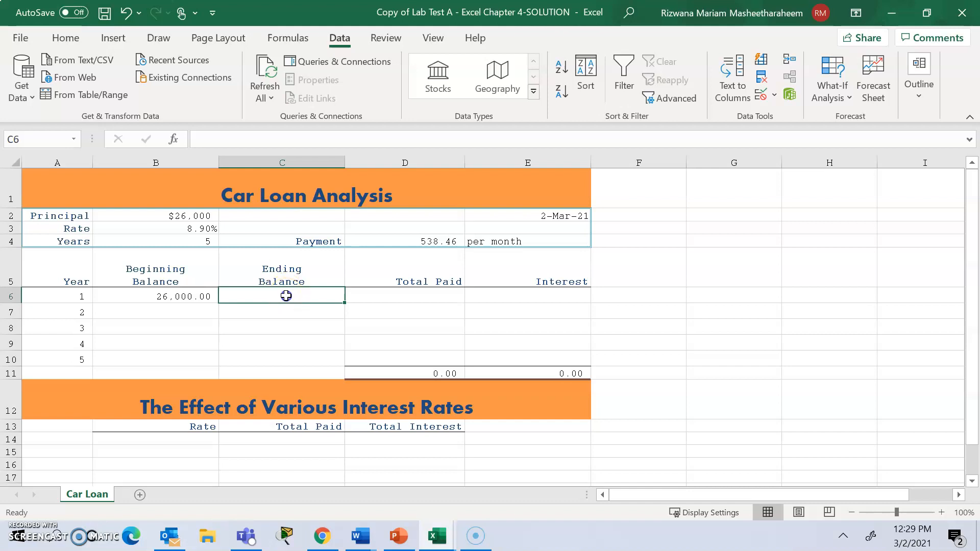
type("=")
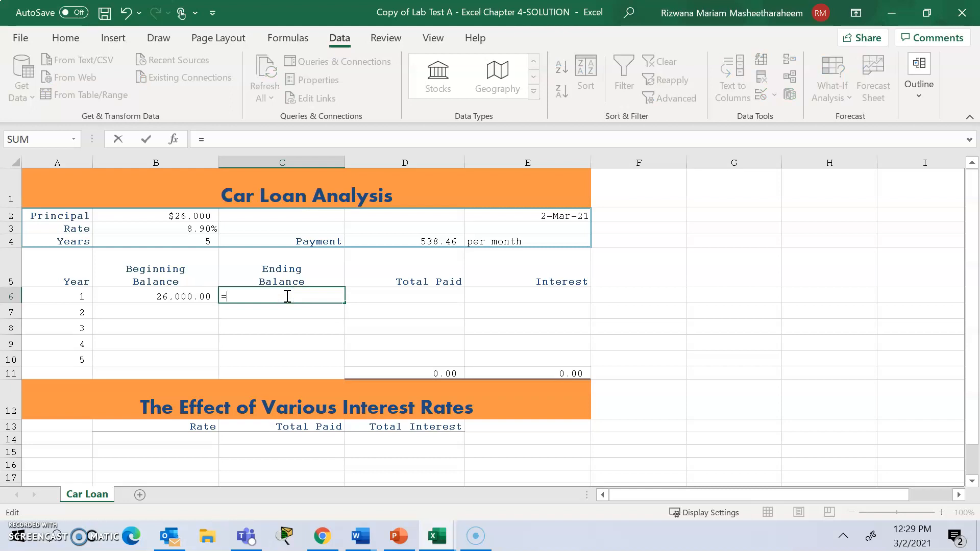
type("-")
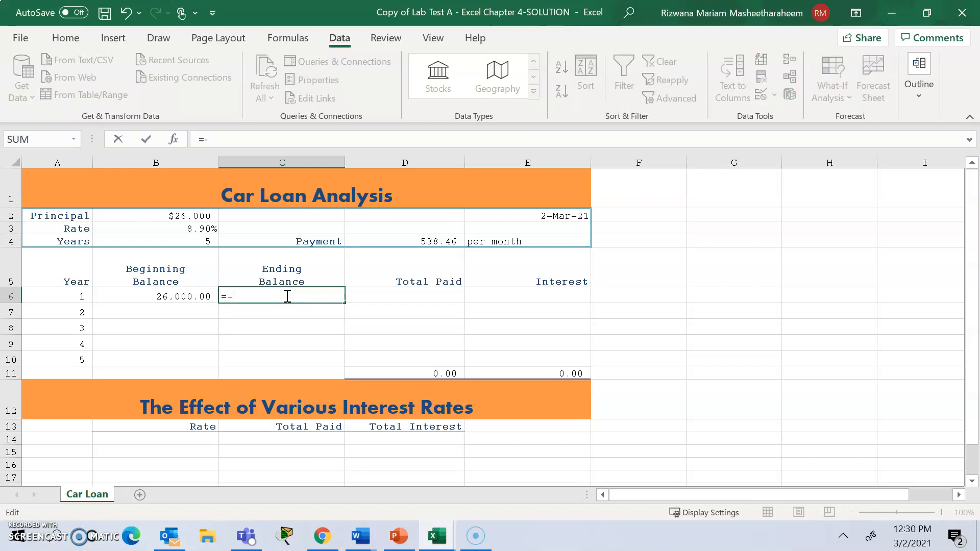
type("PV")
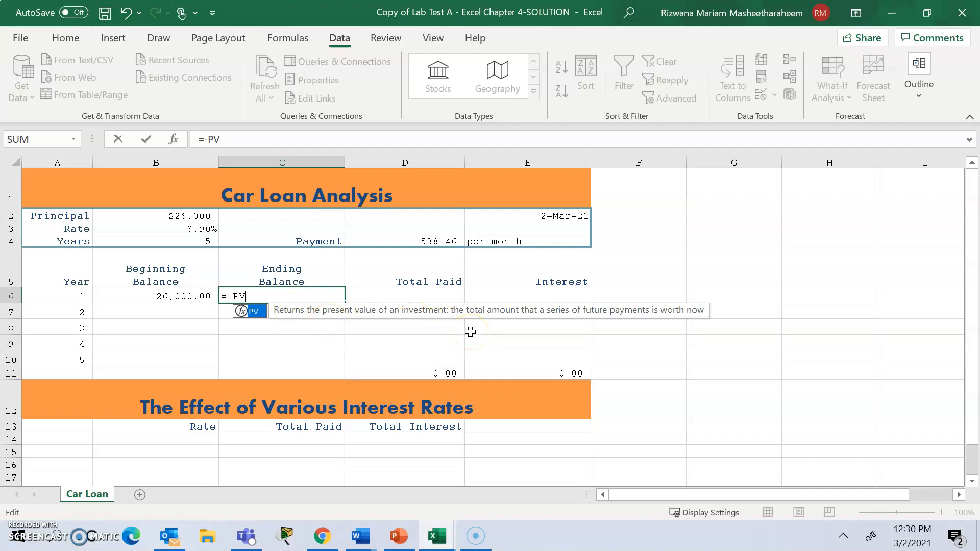
left_click(429, 243)
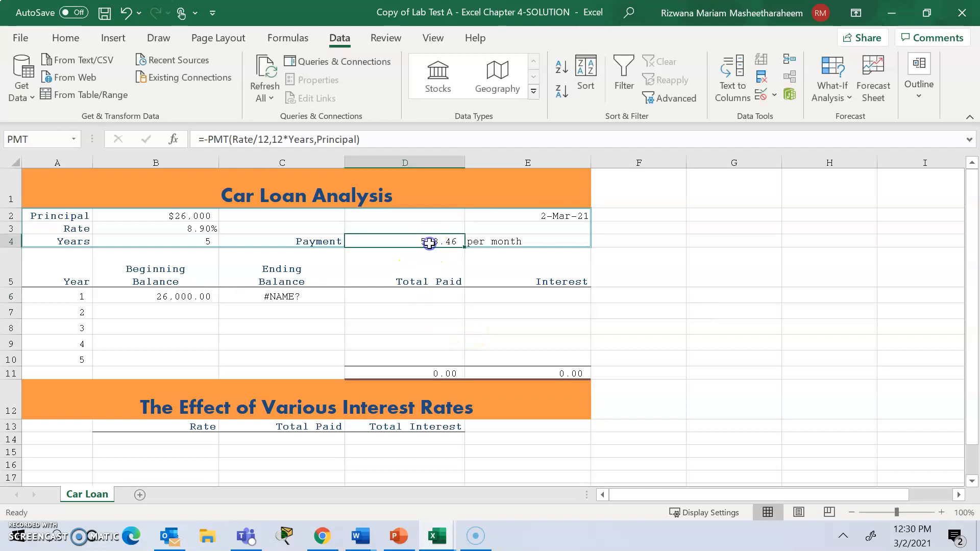
left_click(314, 297)
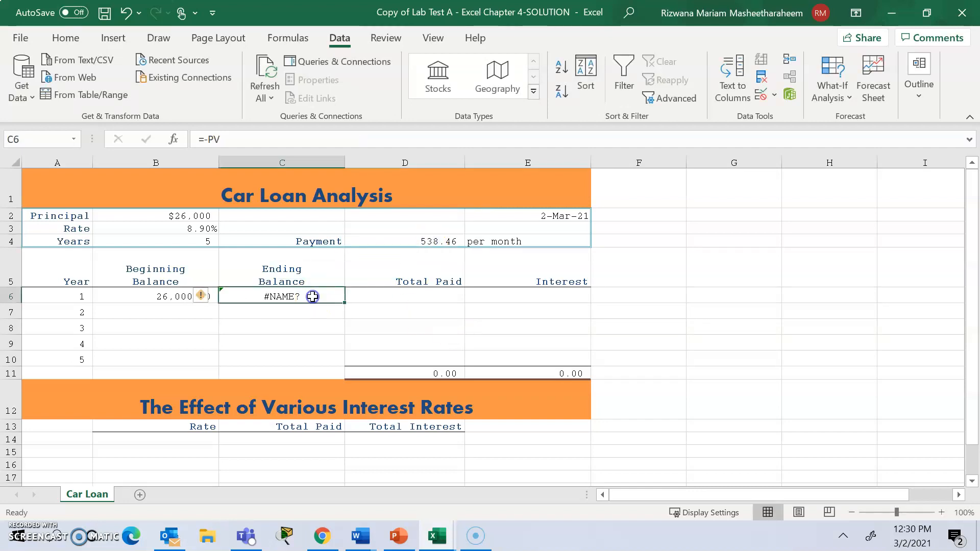
left_click(419, 245)
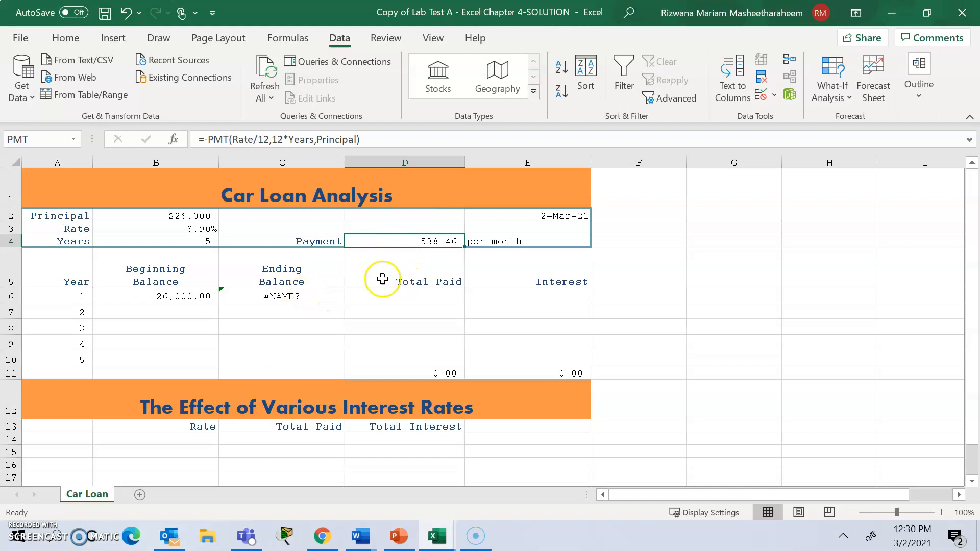
left_click(303, 296)
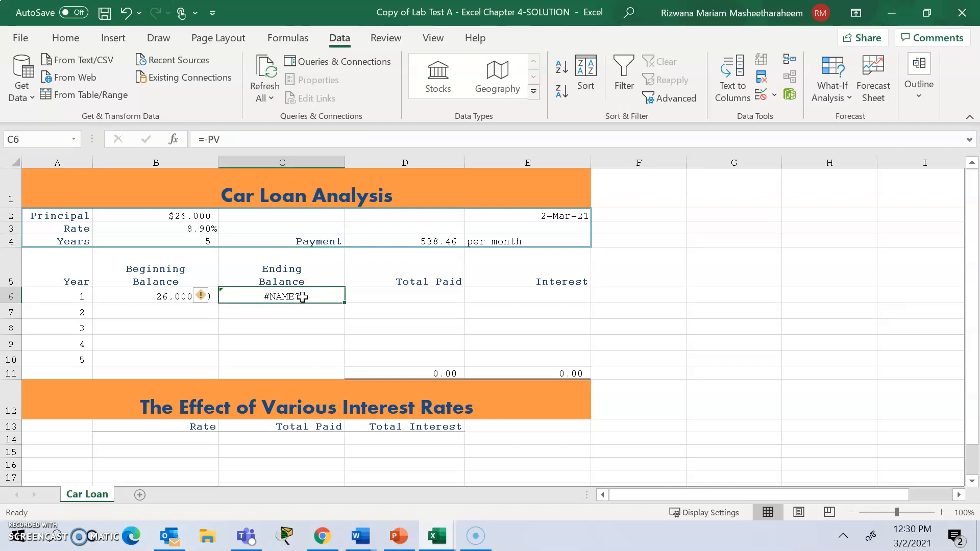
Replace the content of C6 with the formula =-PV(Rate/12,12*(Years-A6),PMT) to calculate the ending balance for year 1.
key("BackSpace")
type("=")
key("BackSpace")
type("=-")
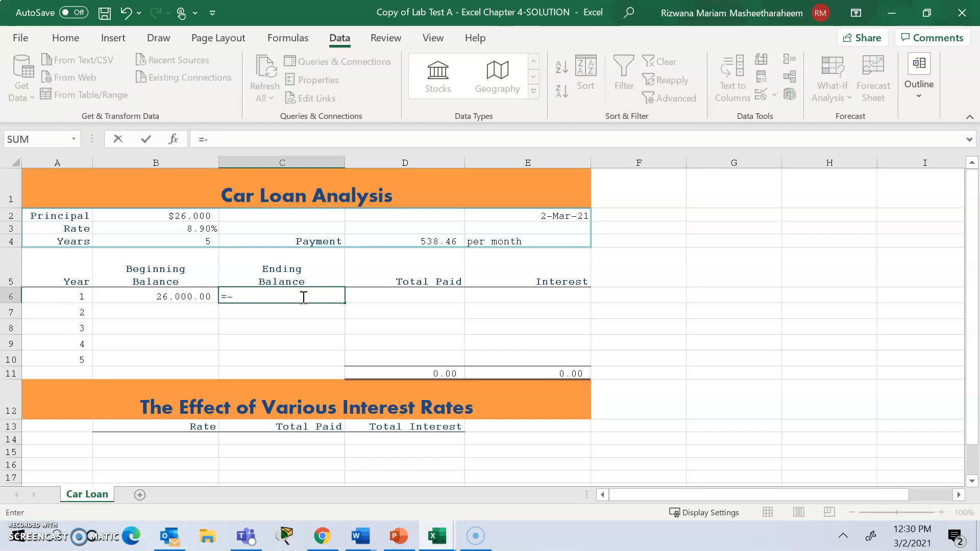
type("pv(")
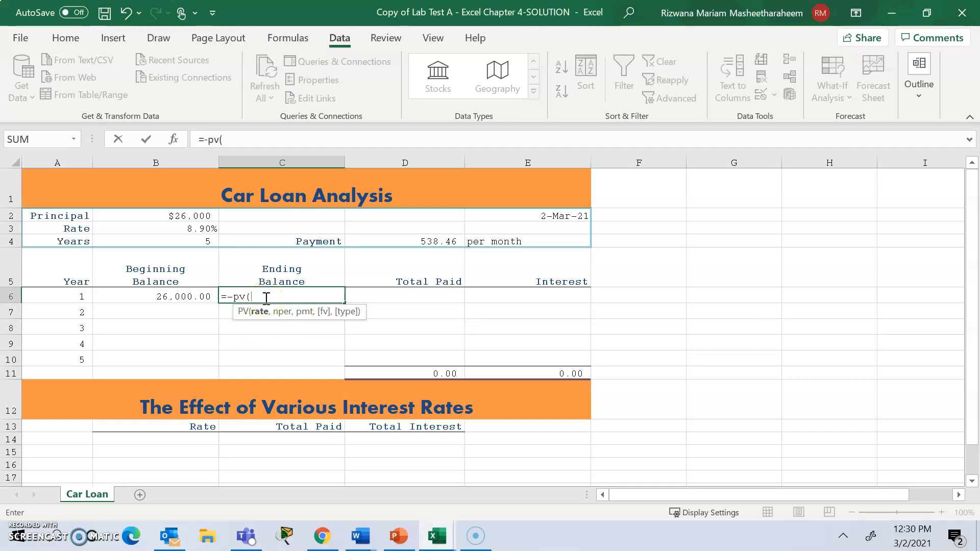
left_click(202, 228)
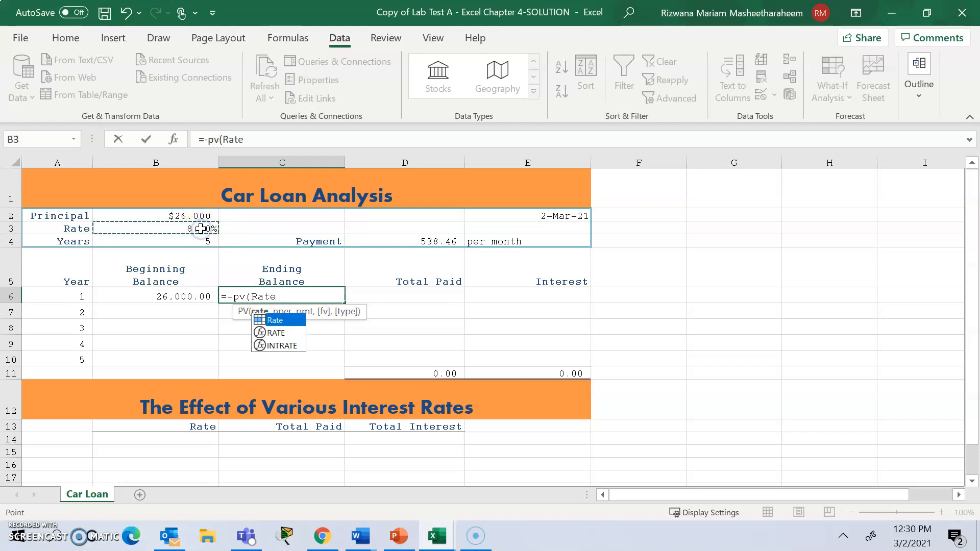
type("/12")
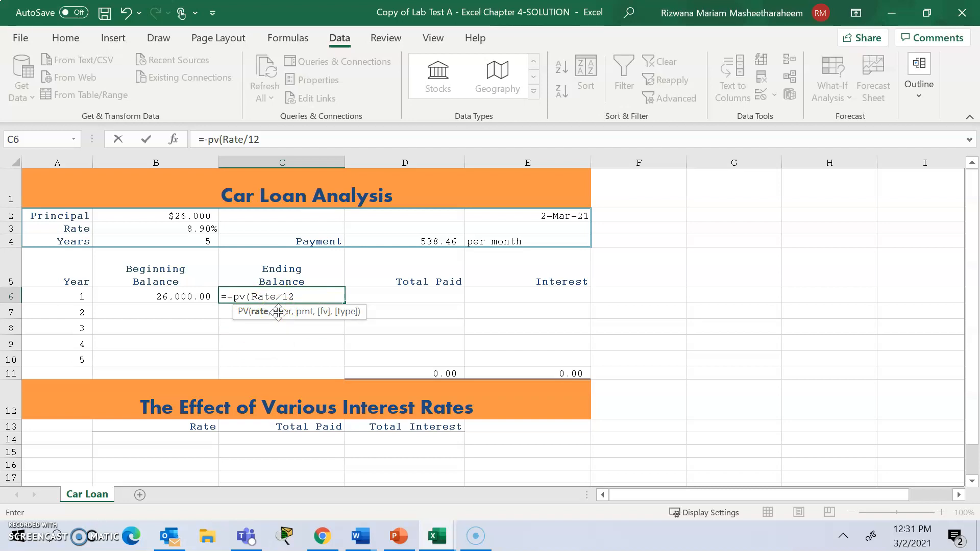
type(",12*(")
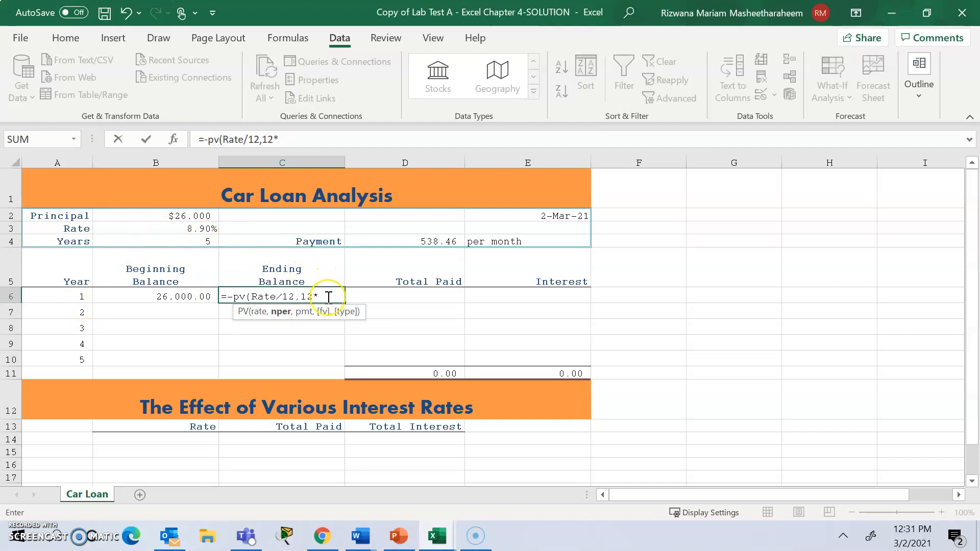
left_click(211, 243)
type("-")
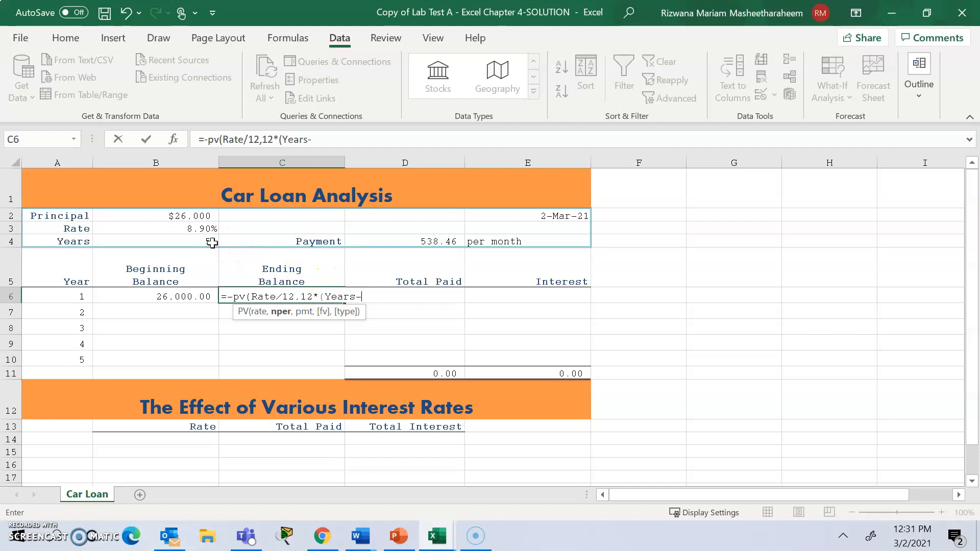
left_click(77, 295)
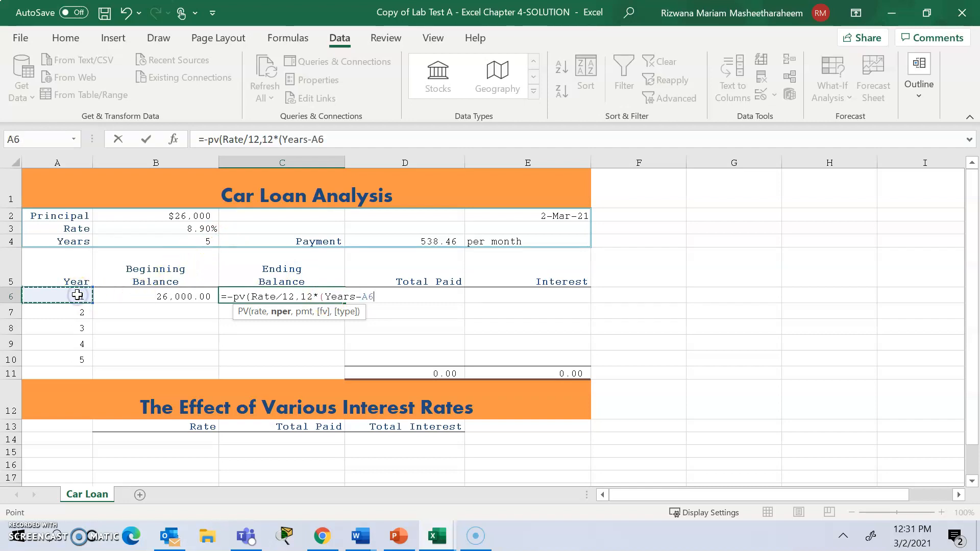
type("),")
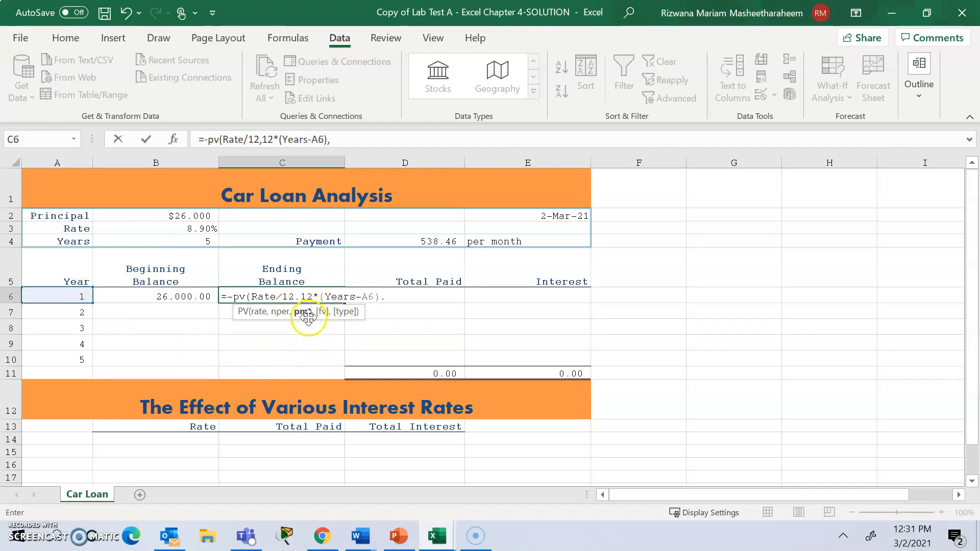
left_click(427, 241)
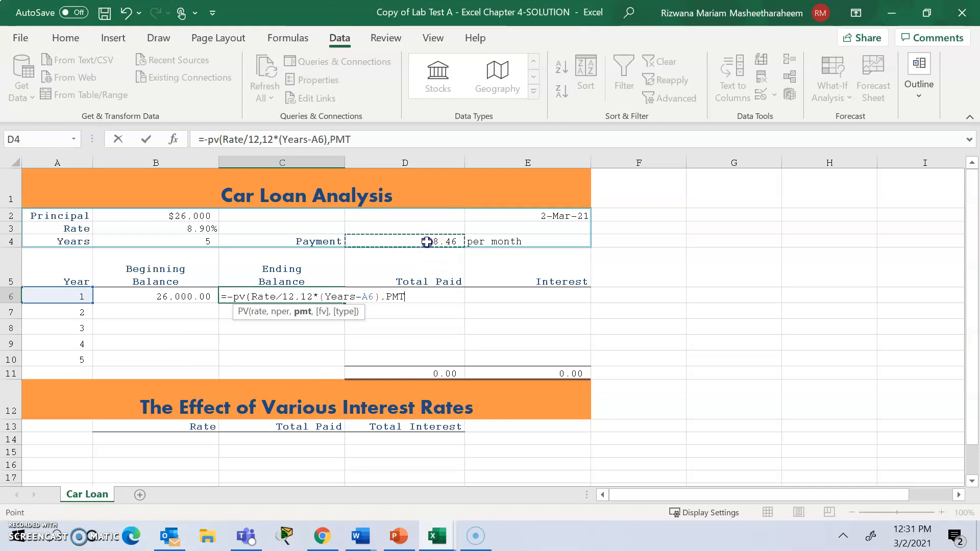
type(")")
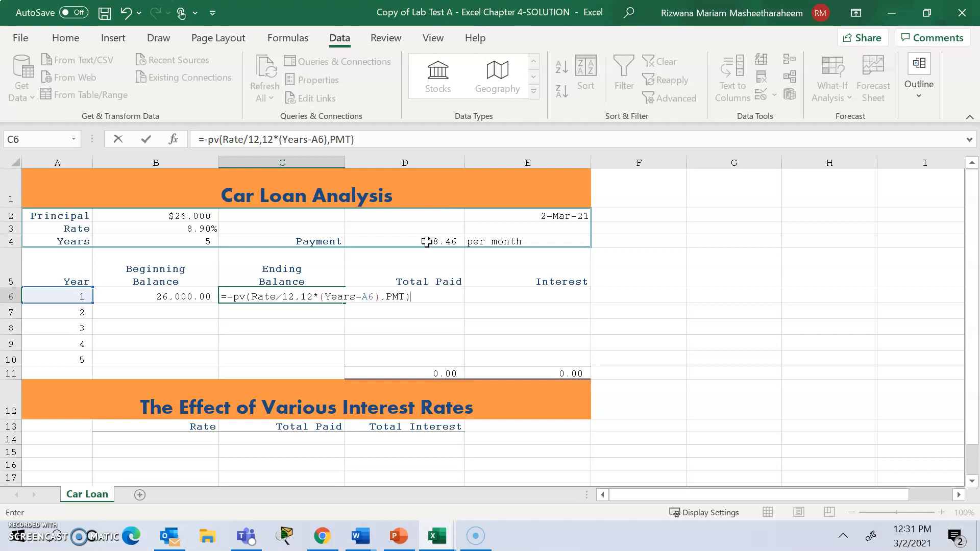
key("Return")
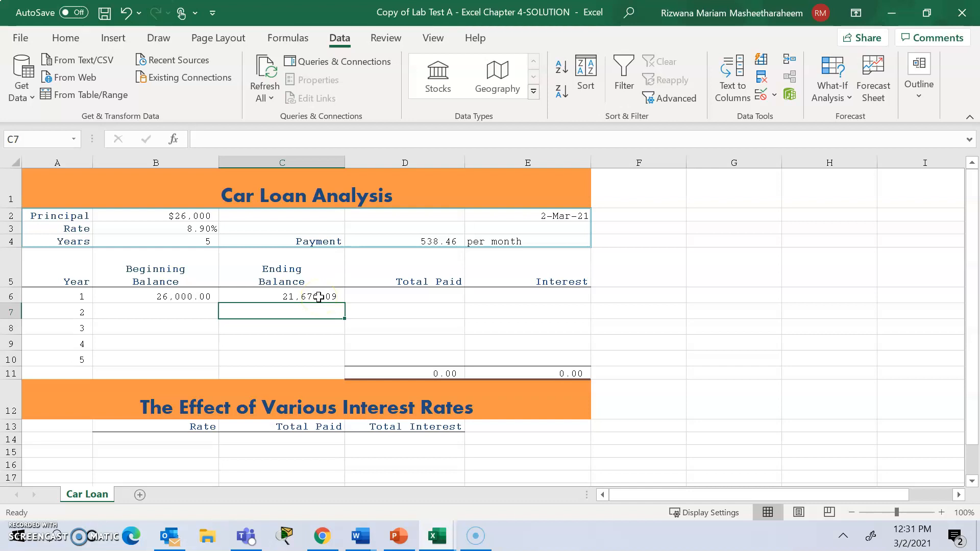
Inspect the payment cell D4 and consult the Word assignment before returning to the Car Loan worksheet.
left_click(384, 296)
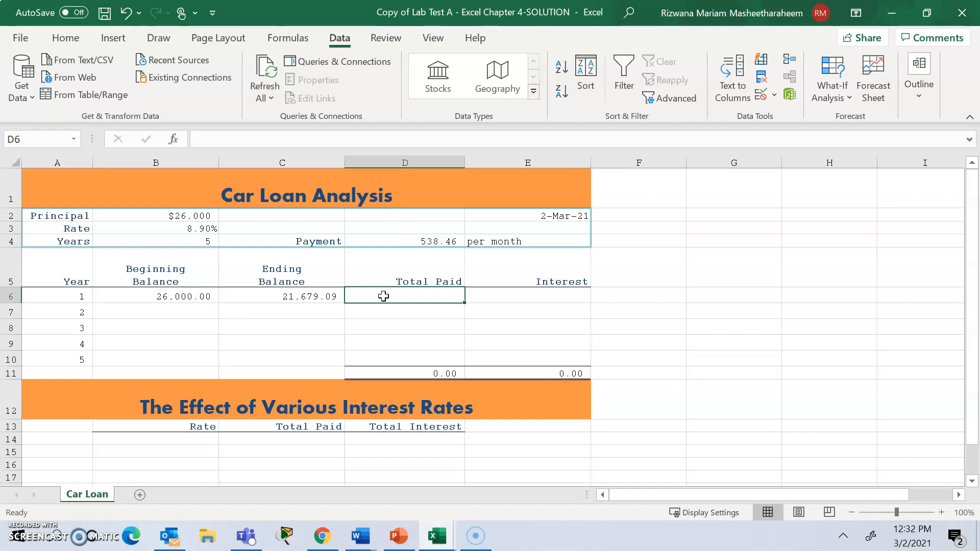
left_click(435, 240)
left_click(433, 245)
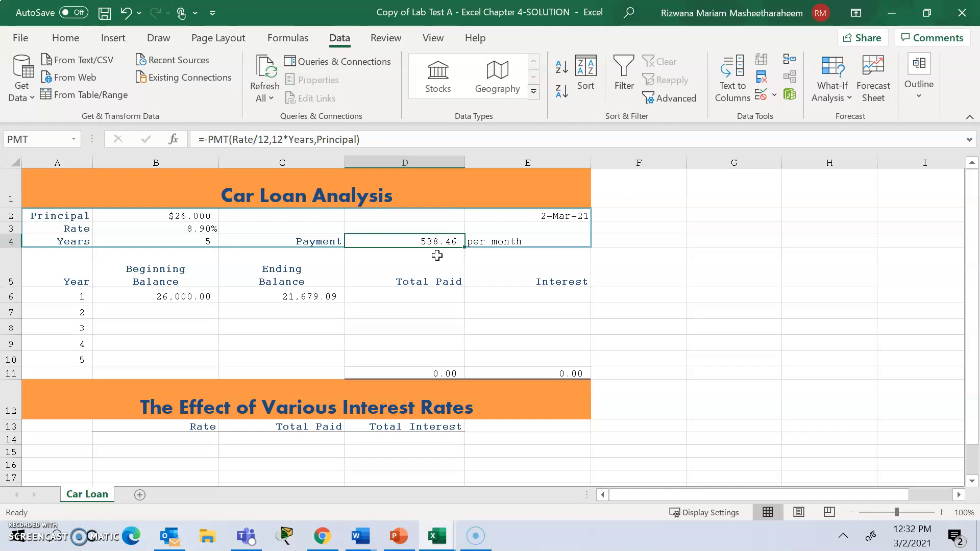
left_click(361, 539)
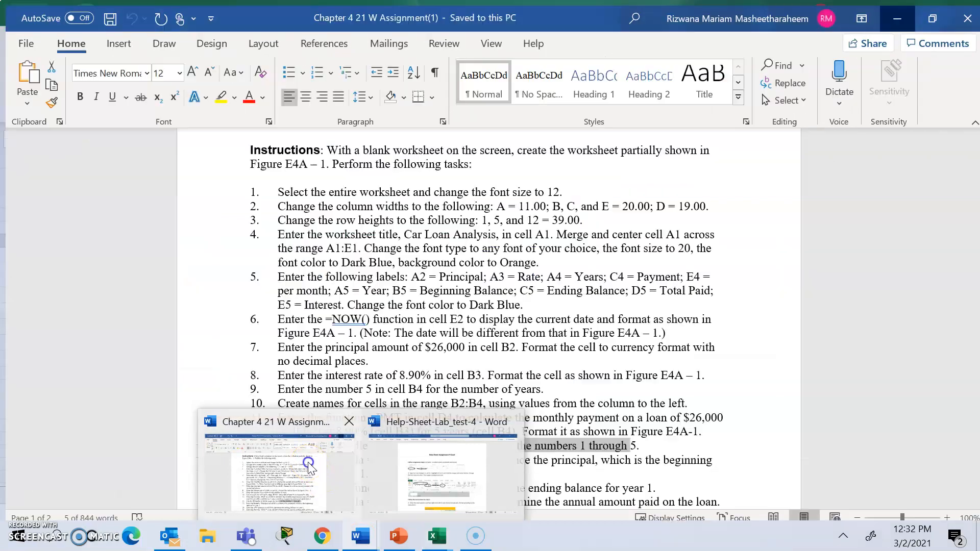
left_click(308, 462)
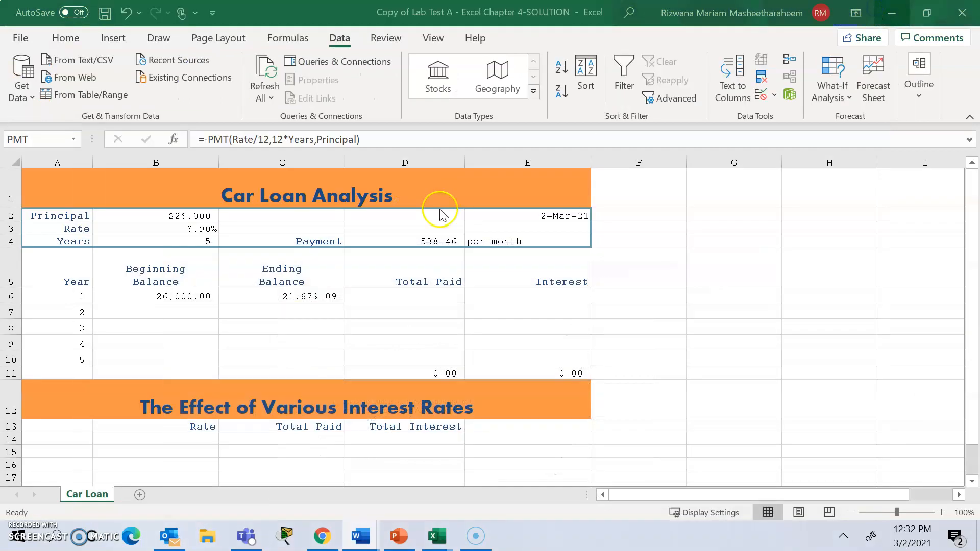
left_click(430, 239)
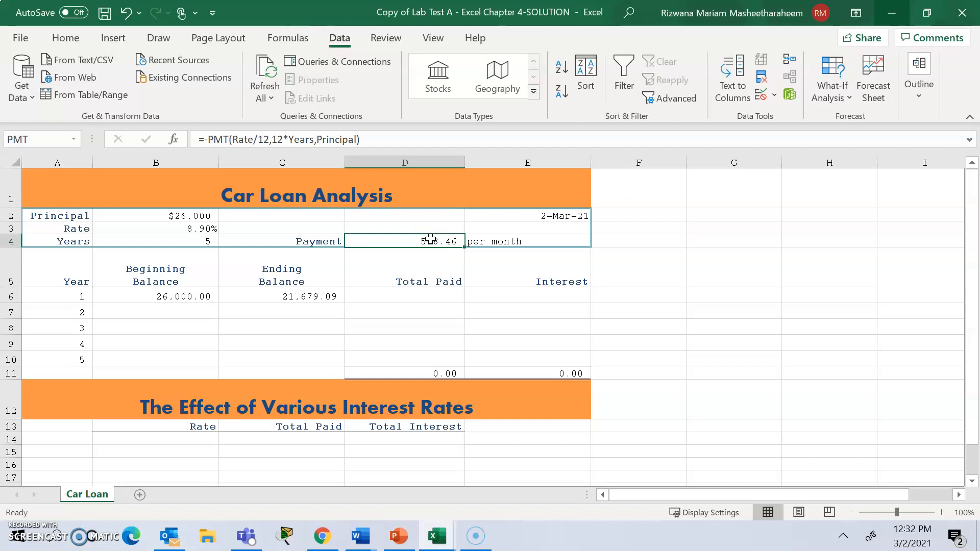
Enter the formula =PMT*12 in cell D6 as the total paid for year 1.
left_click(428, 293)
type("=")
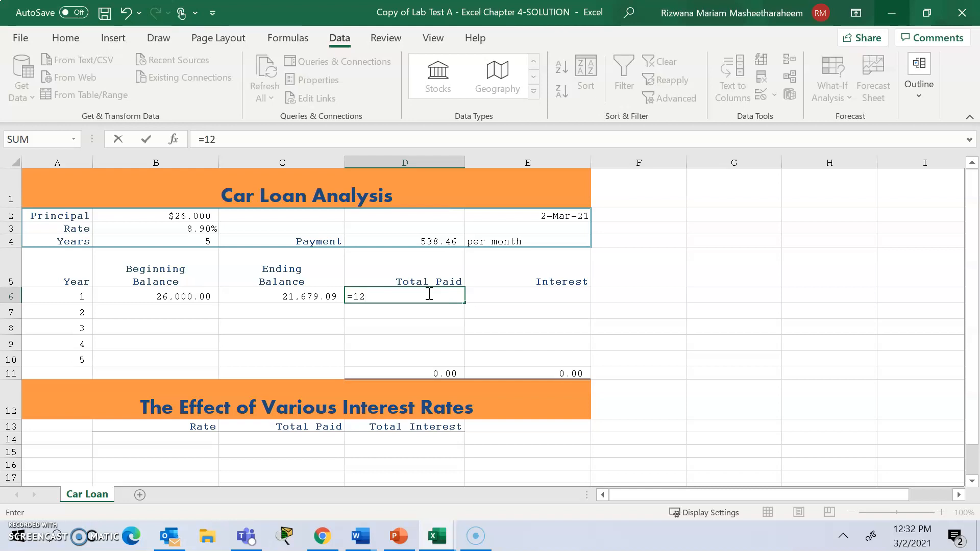
left_click(440, 244)
type("PMT")
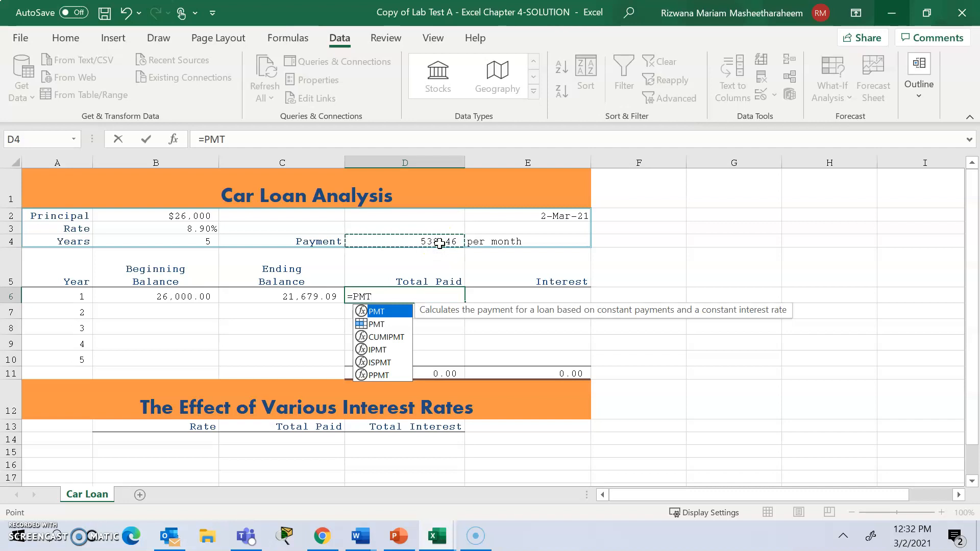
type("*")
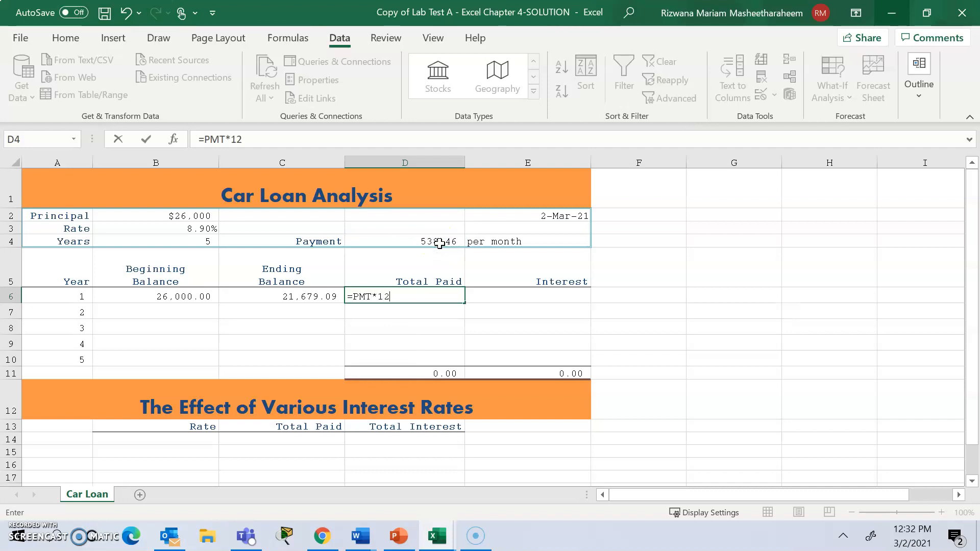
key("Return")
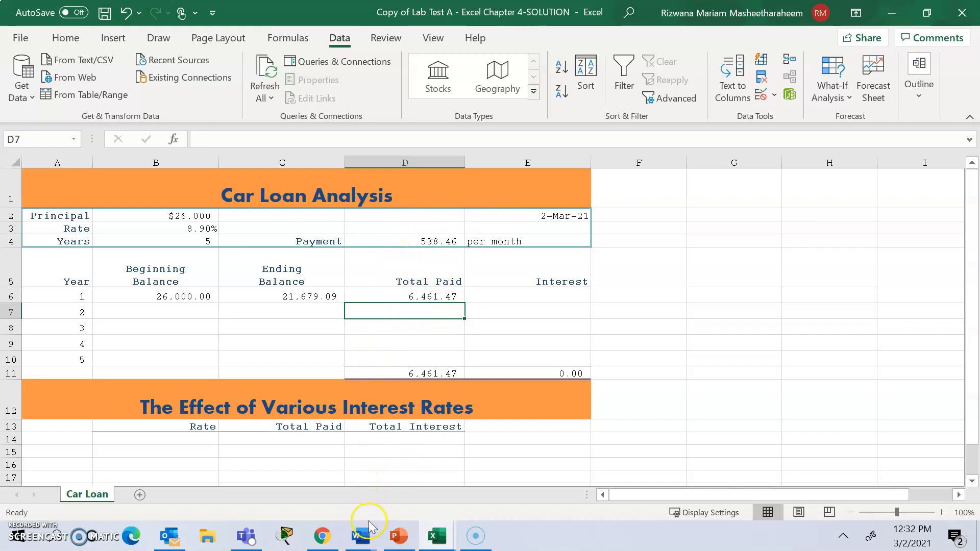
Switch to the Word assignment, read the D6 formula in instruction 15 and instruction 16 below it, and return to the Car Loan workbook in Excel.
mouse_move(369, 532)
left_click(276, 459)
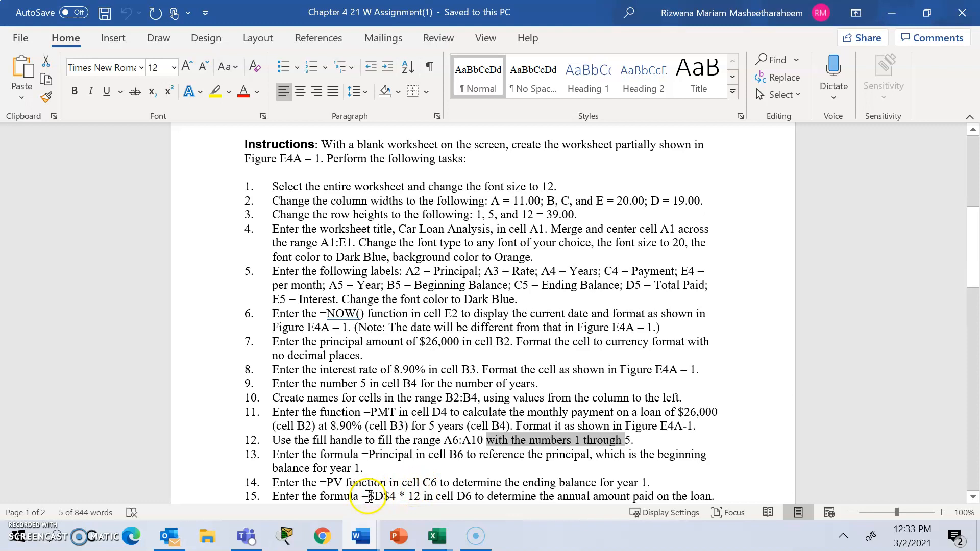
left_click_drag(361, 497, 419, 391)
left_click(452, 473)
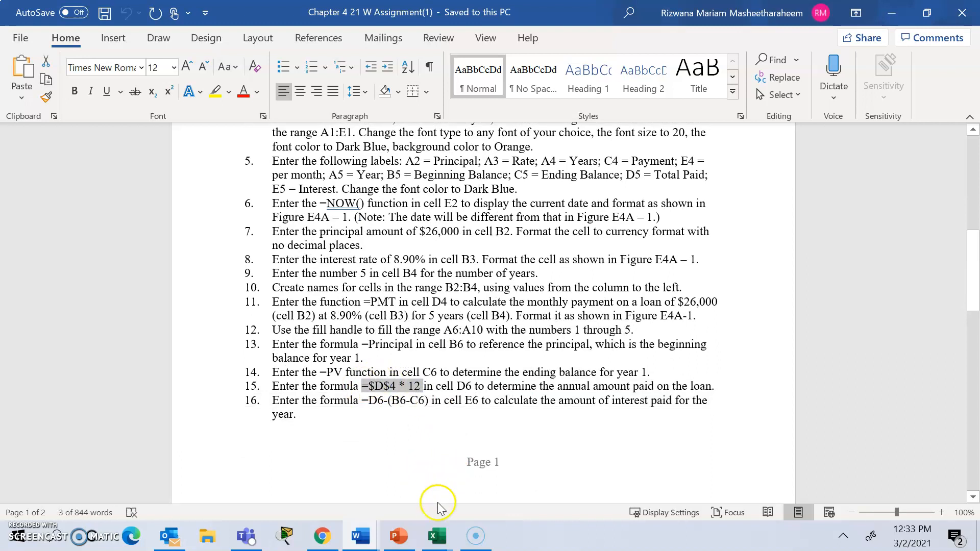
left_click(437, 533)
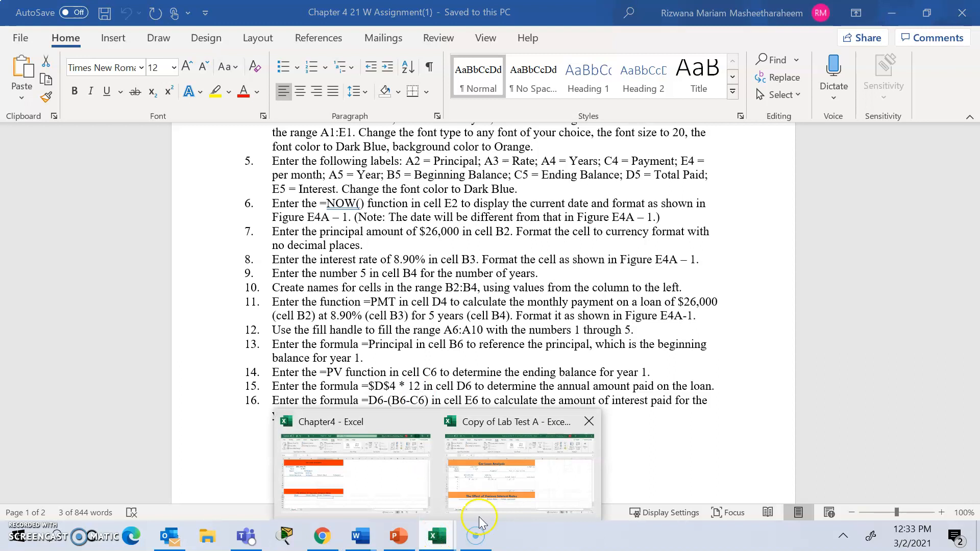
left_click(536, 472)
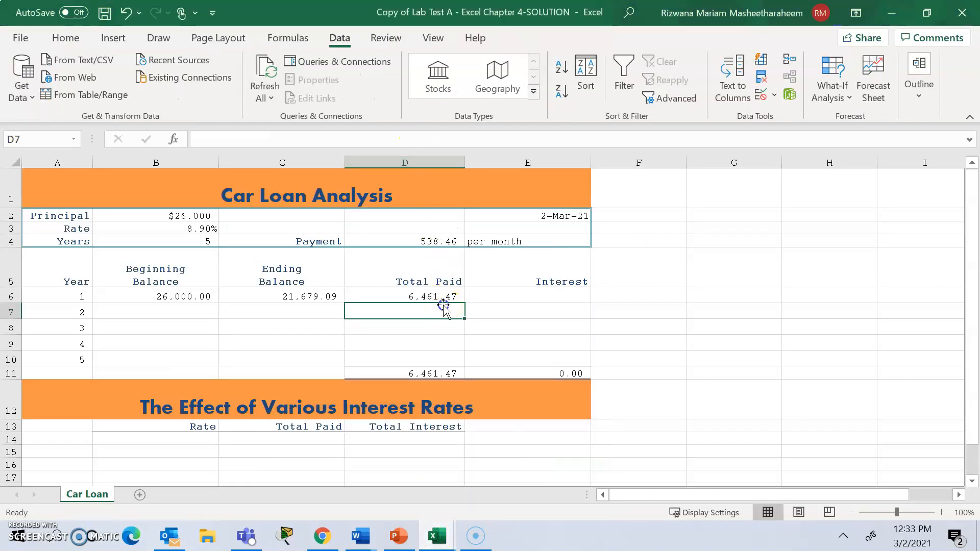
Check the payment cell D4 and clear the formula from the year 1 Total Paid cell D6.
left_click(447, 239)
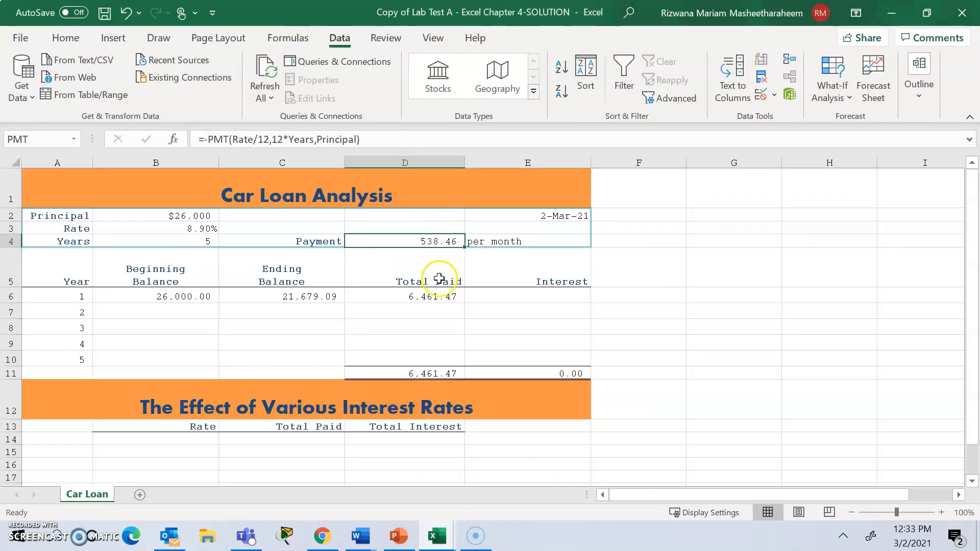
left_click(429, 296)
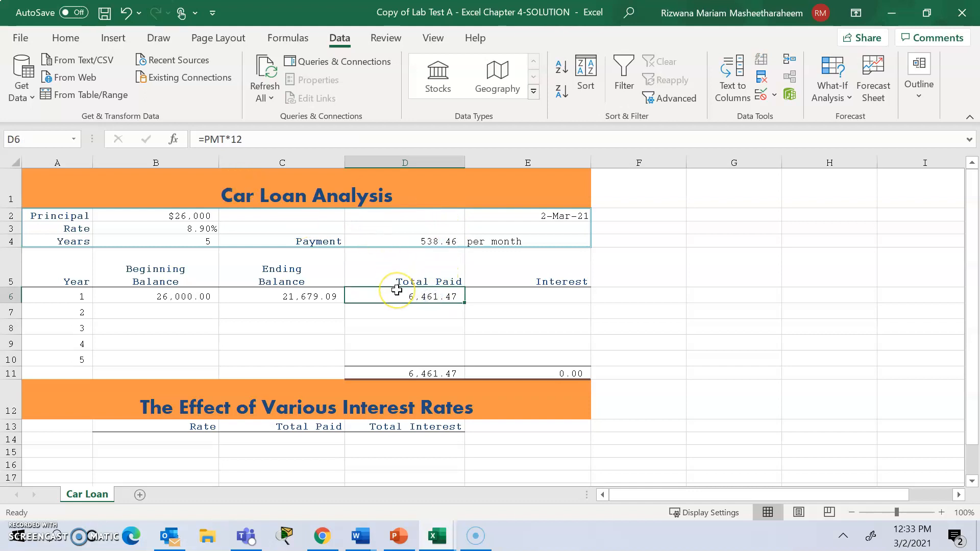
key("Delete")
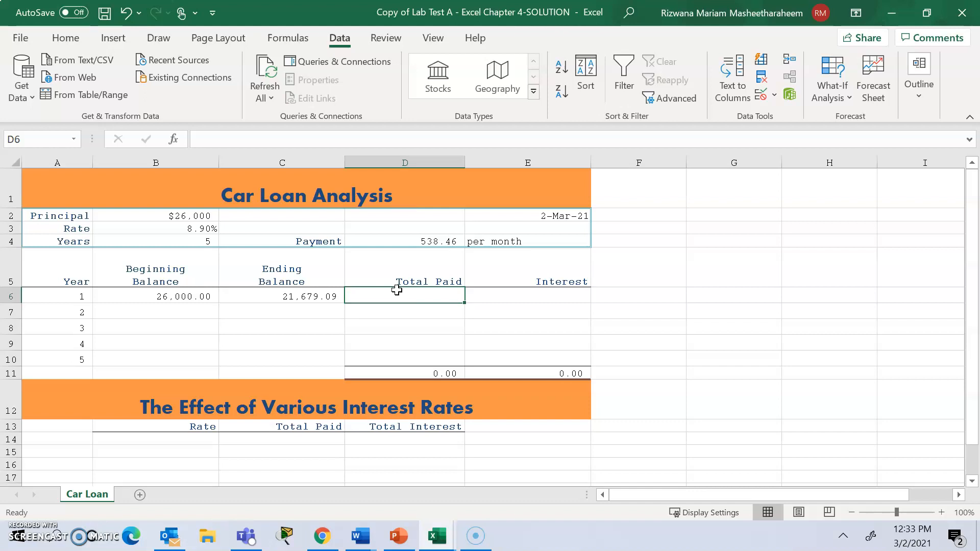
Clear the year 1 Total Paid cell D6, and copy the formula =$D$4 * 12 from instruction 15 of the Word assignment.
type("=$PMT * 12")
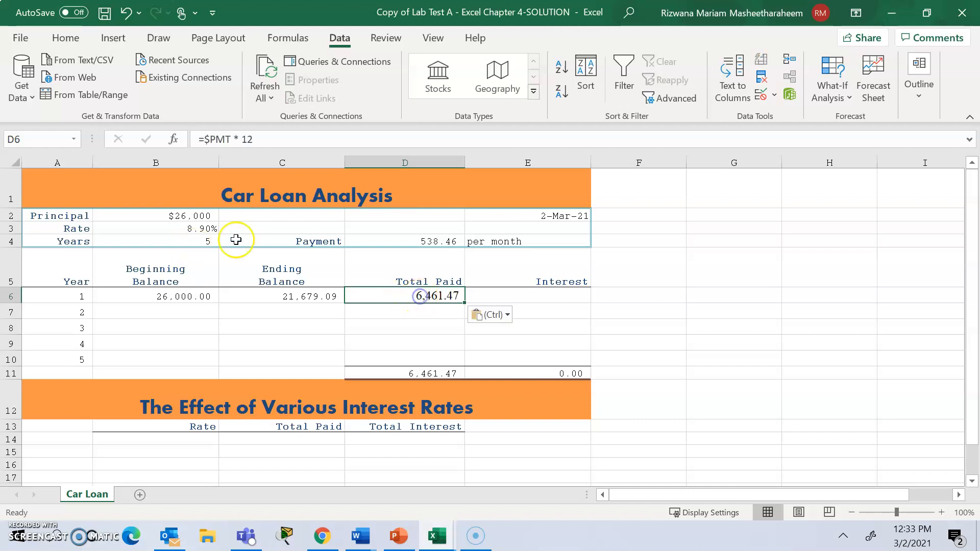
key("Delete")
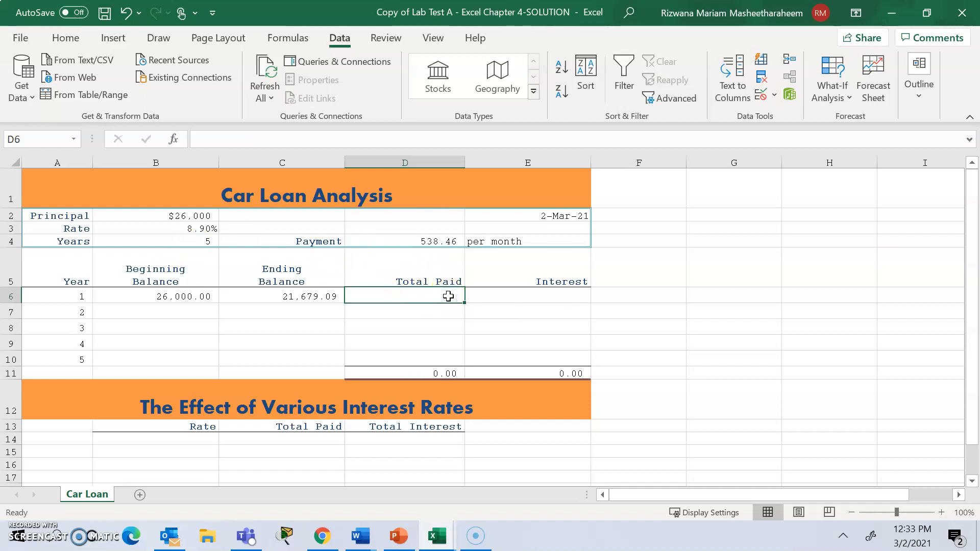
mouse_move(369, 534)
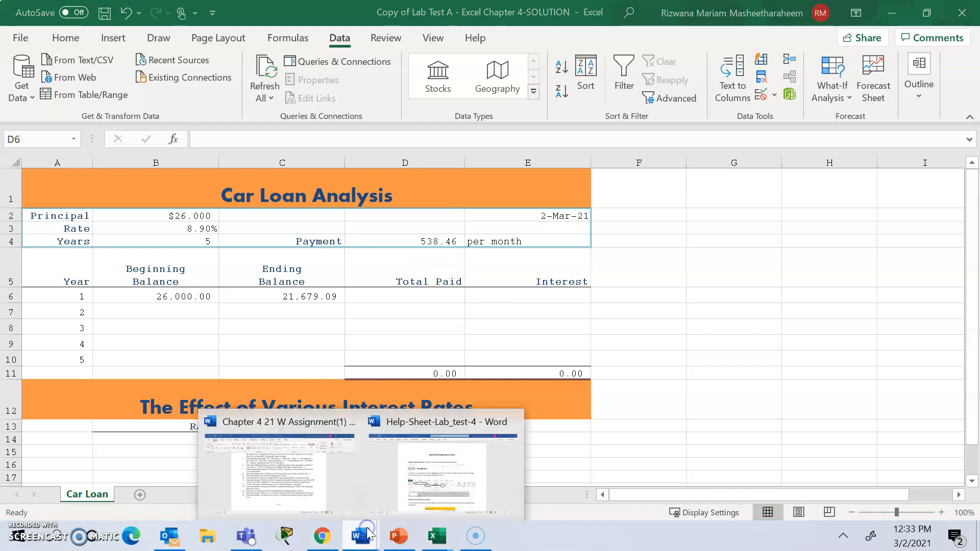
left_click(302, 482)
double_click(376, 386)
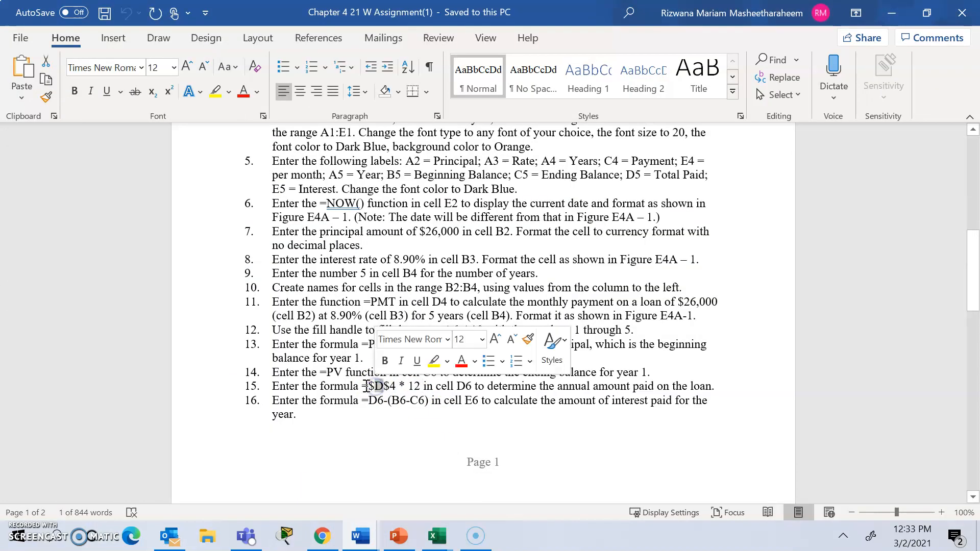
left_click_drag(362, 386, 419, 390)
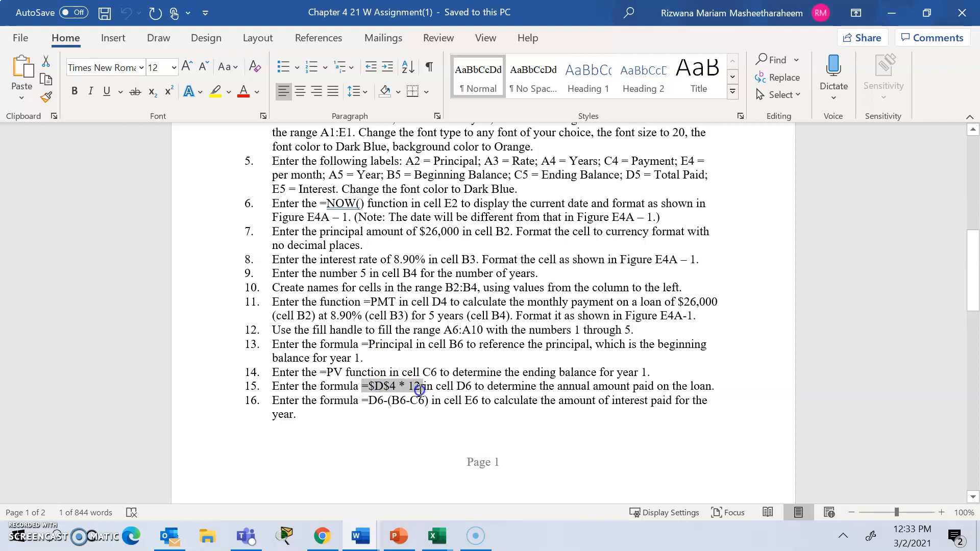
key("ctrl+c")
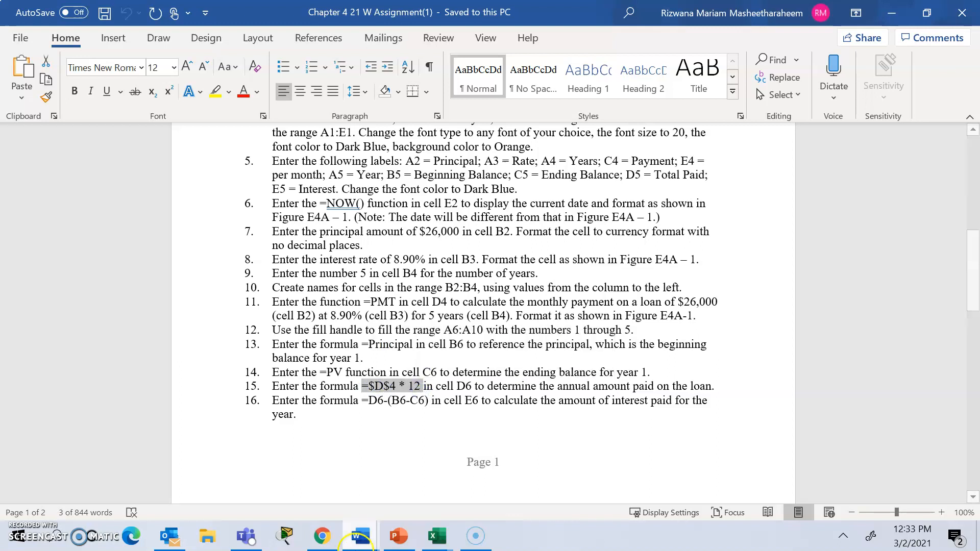
Return to the Car Loan workbook in Excel and paste the copied formula =$D$4 * 12 into cell D6.
left_click(433, 533)
left_click(499, 465)
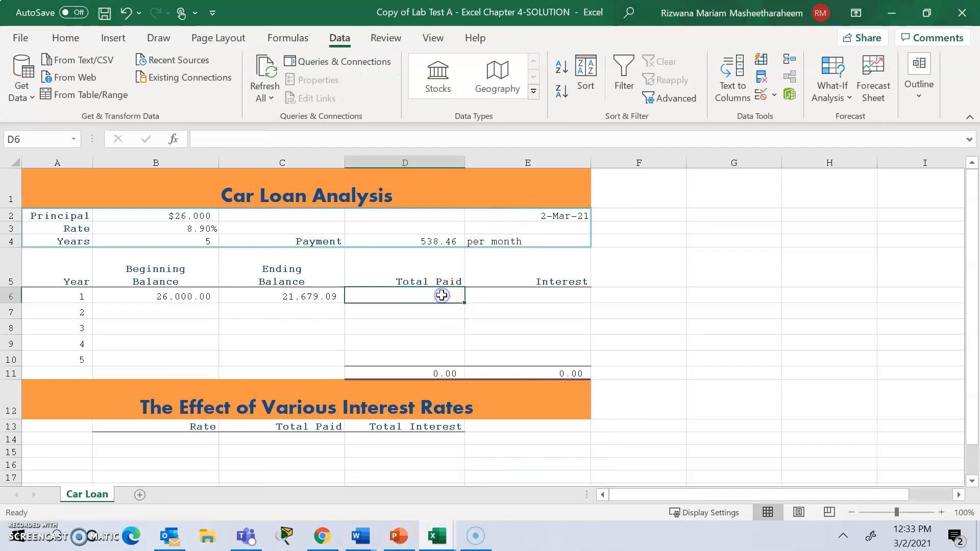
key("ctrl+v")
double_click(442, 295)
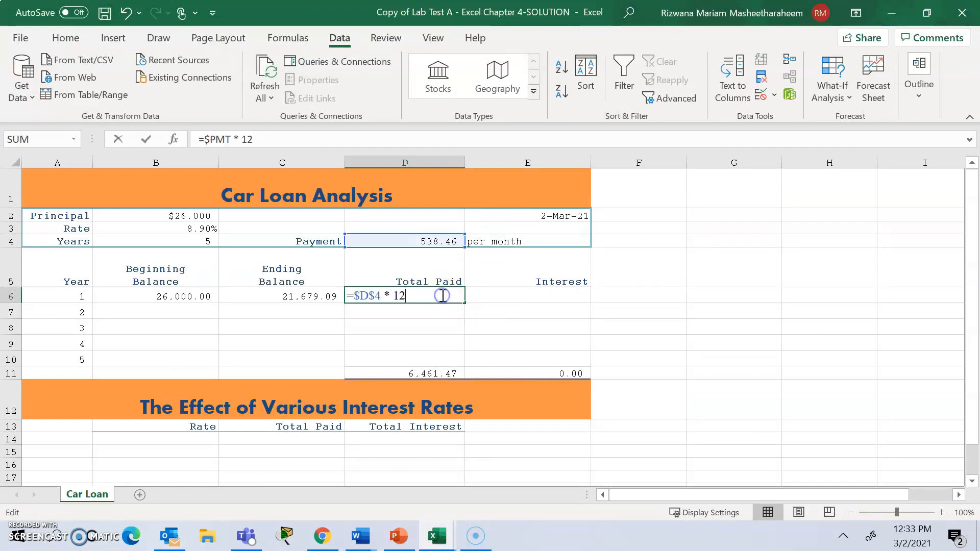
left_click(406, 295)
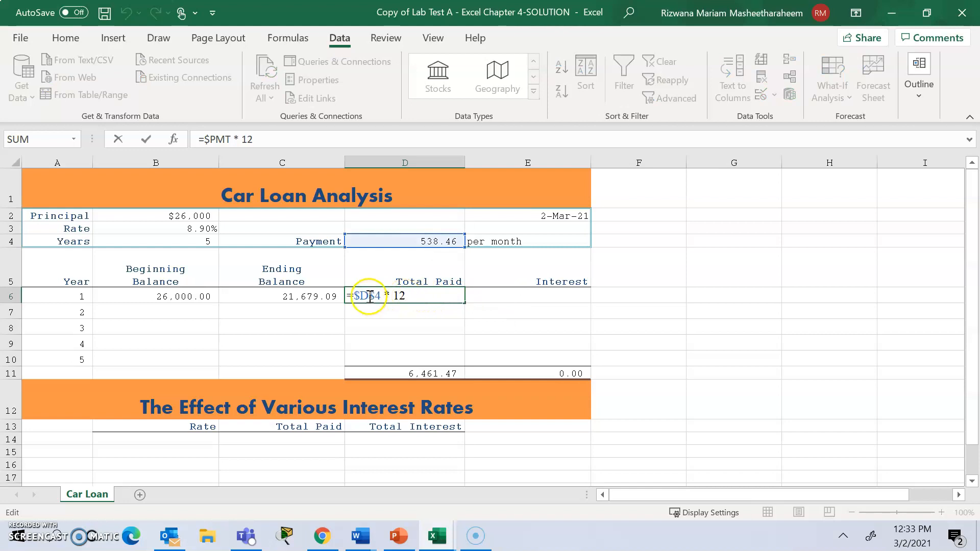
left_click(425, 295)
left_click(480, 296)
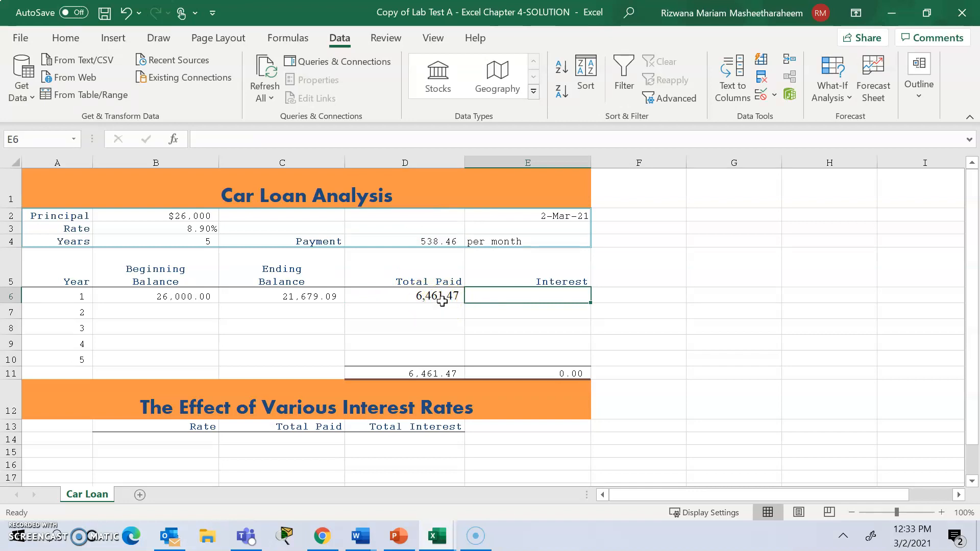
left_click(441, 297)
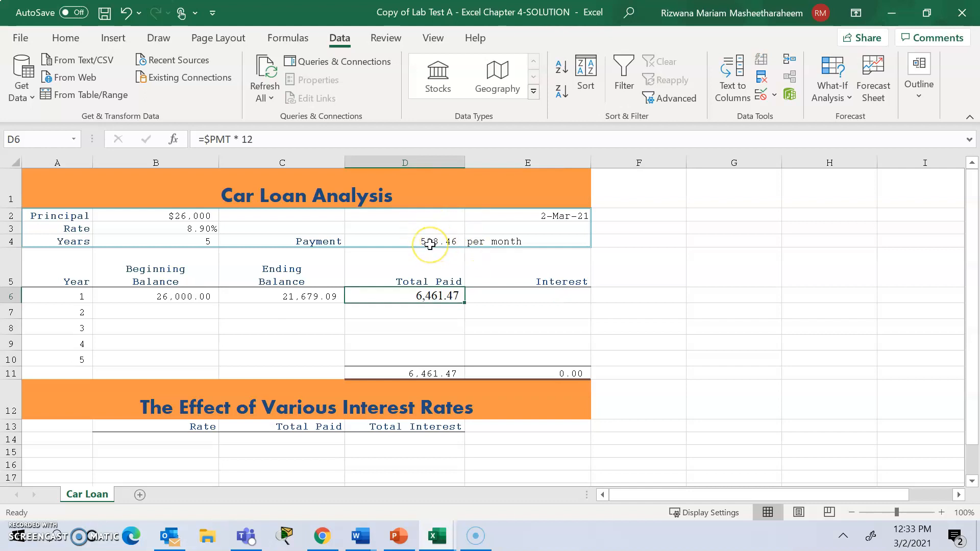
left_click_drag(462, 301, 454, 308)
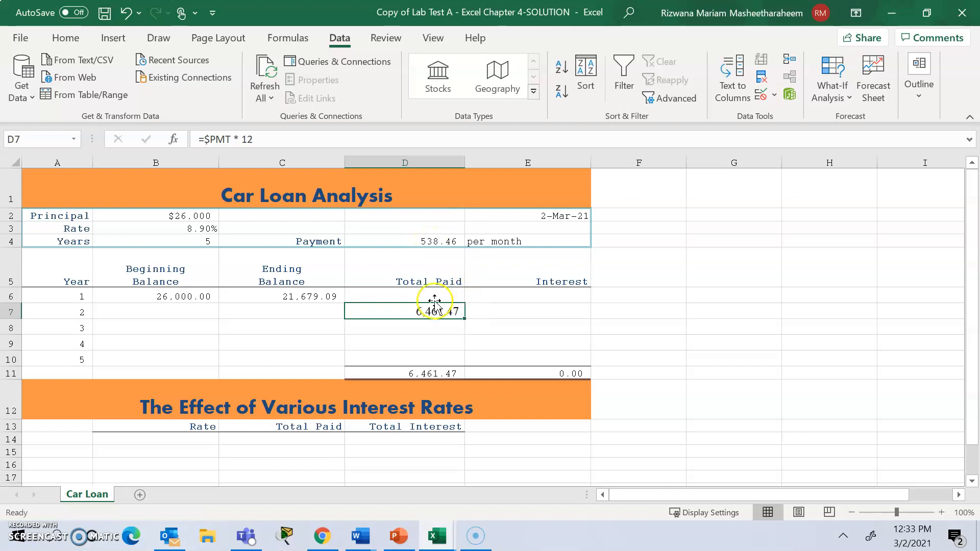
left_click(430, 296)
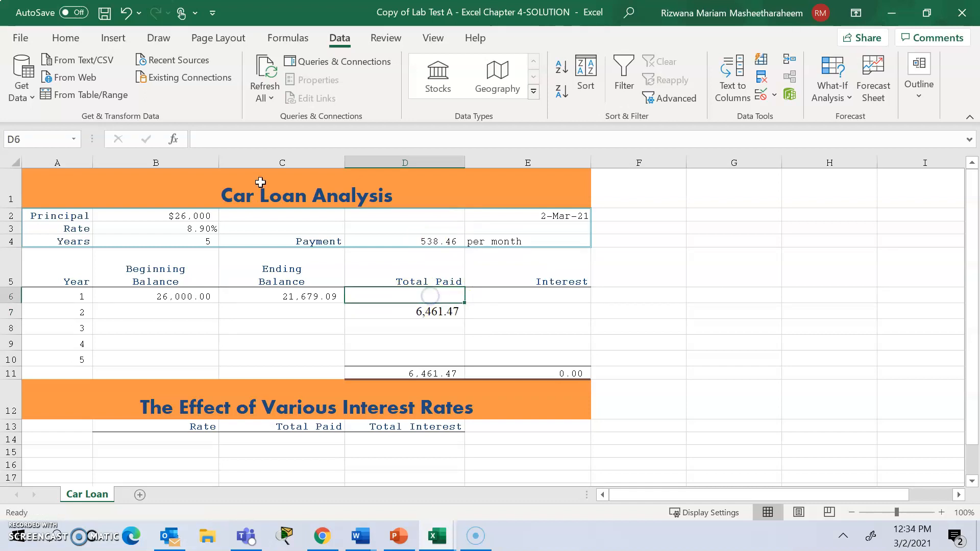
left_click(119, 13)
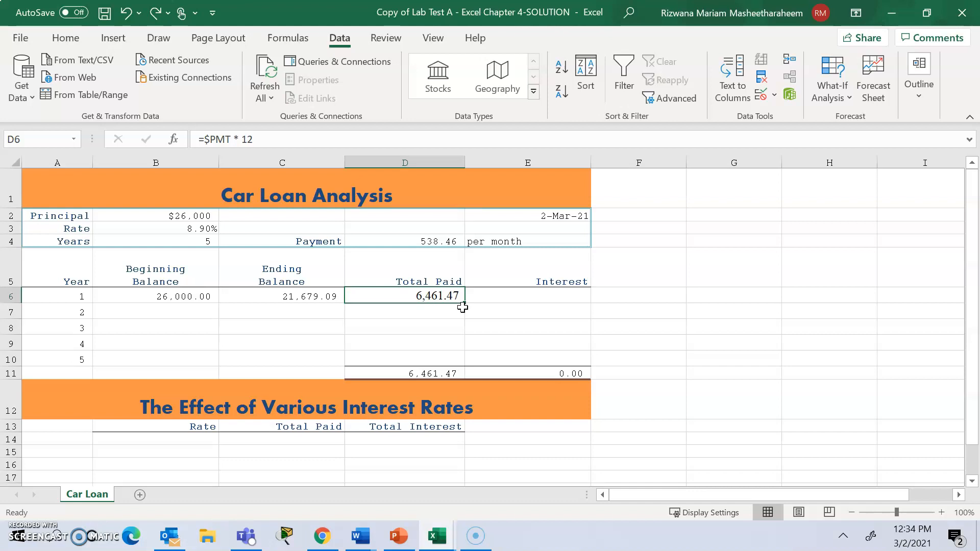
Fill the Total Paid formula from D6 down through D10 and clear the total in cell D11.
left_click_drag(465, 303, 465, 359)
left_click(513, 353)
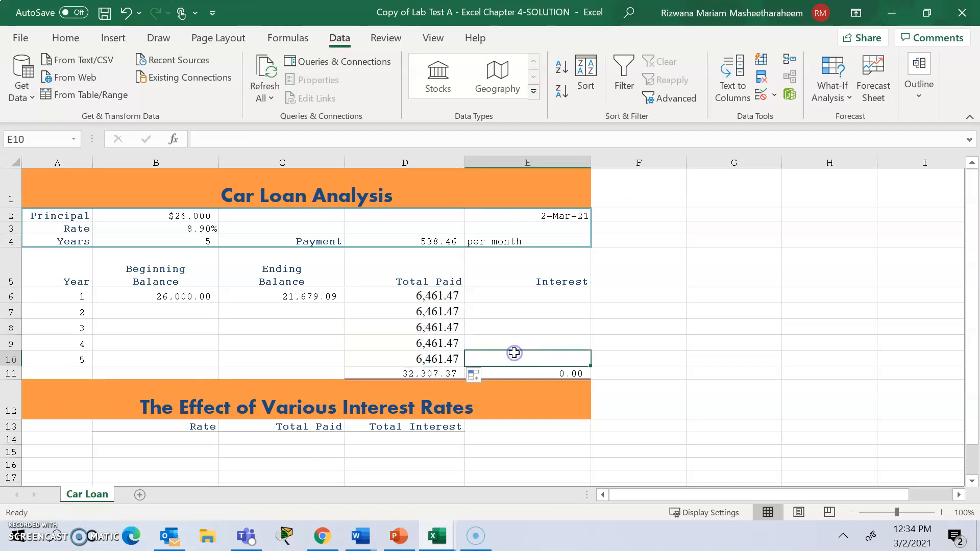
left_click(438, 375)
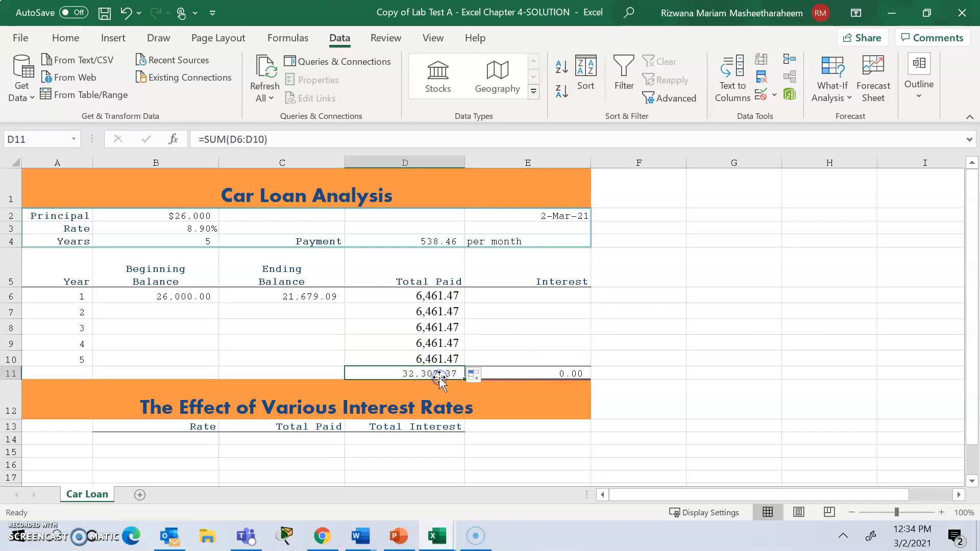
Enter the formula =D6-(B6-C6) in cell E6 as the interest paid for year 1.
left_click(534, 301)
left_click(535, 300)
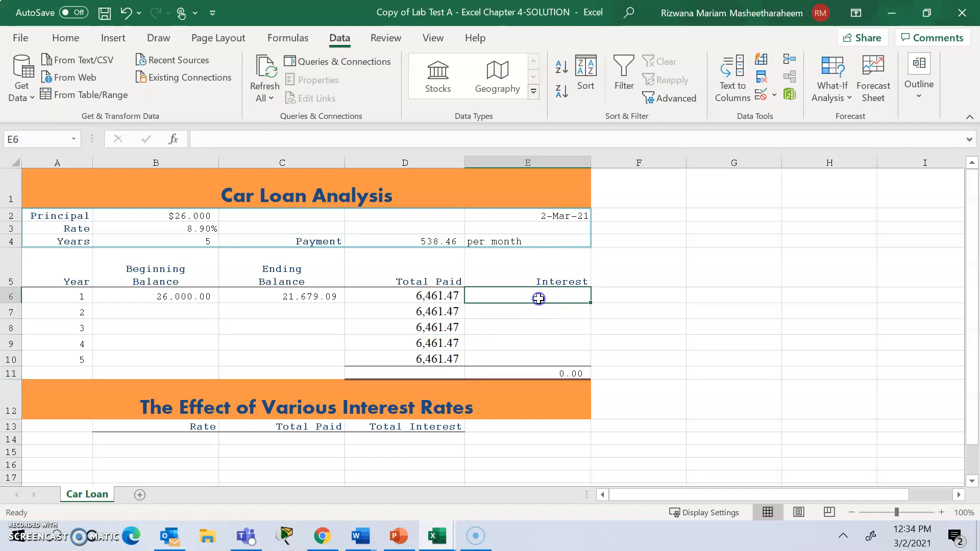
left_click(442, 296)
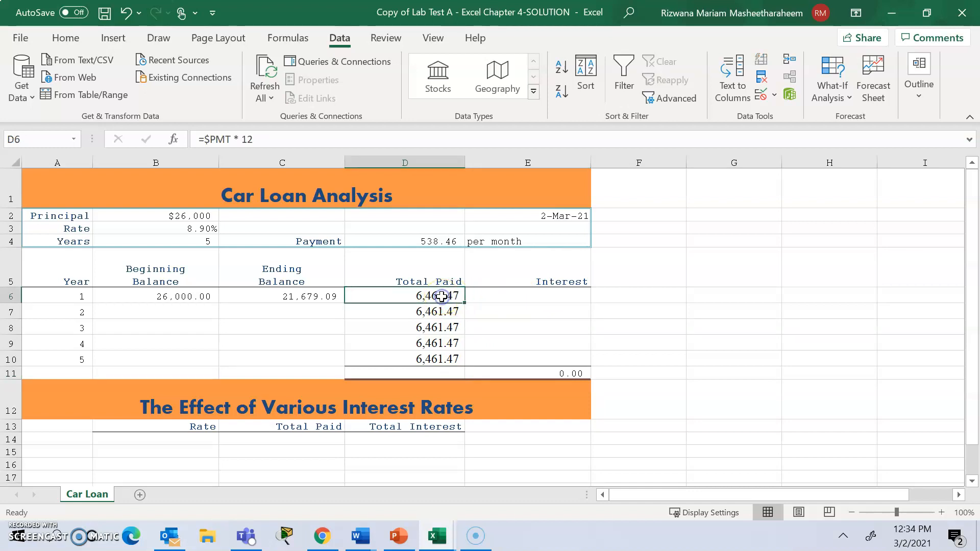
left_click(508, 289)
type("=")
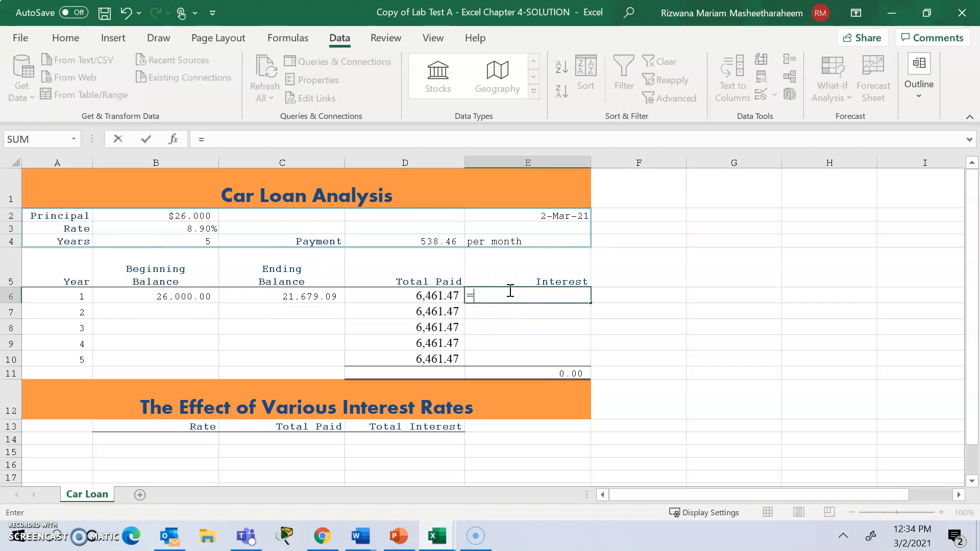
type("D6-(")
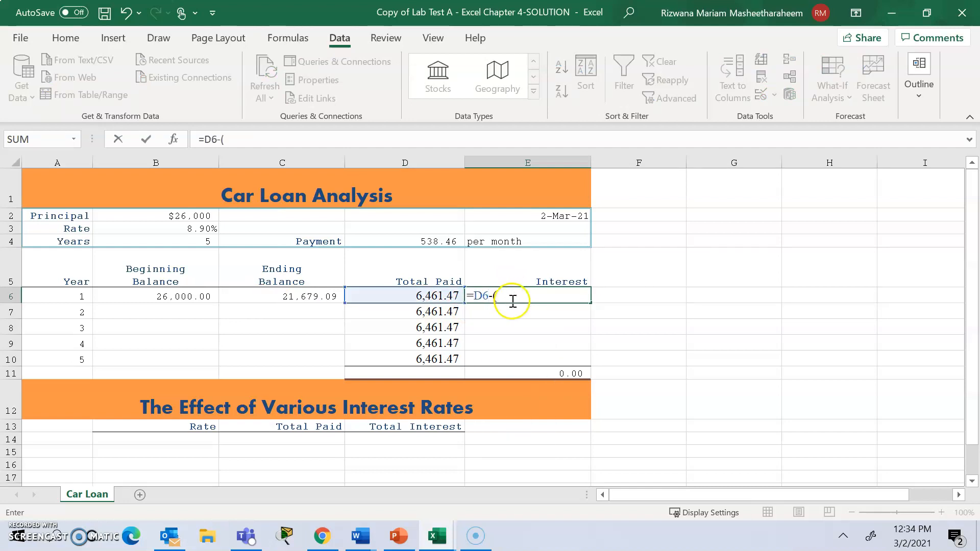
left_click(185, 301)
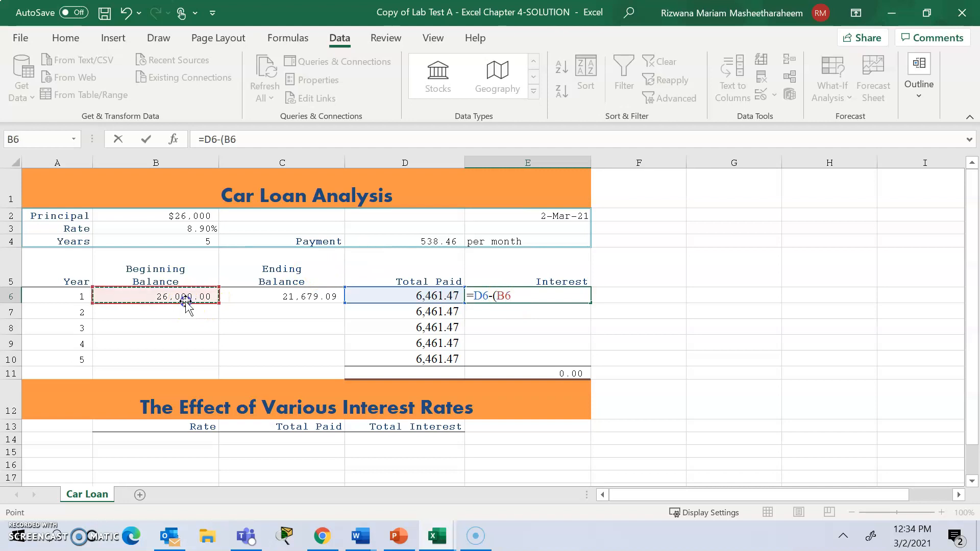
type("-C6")
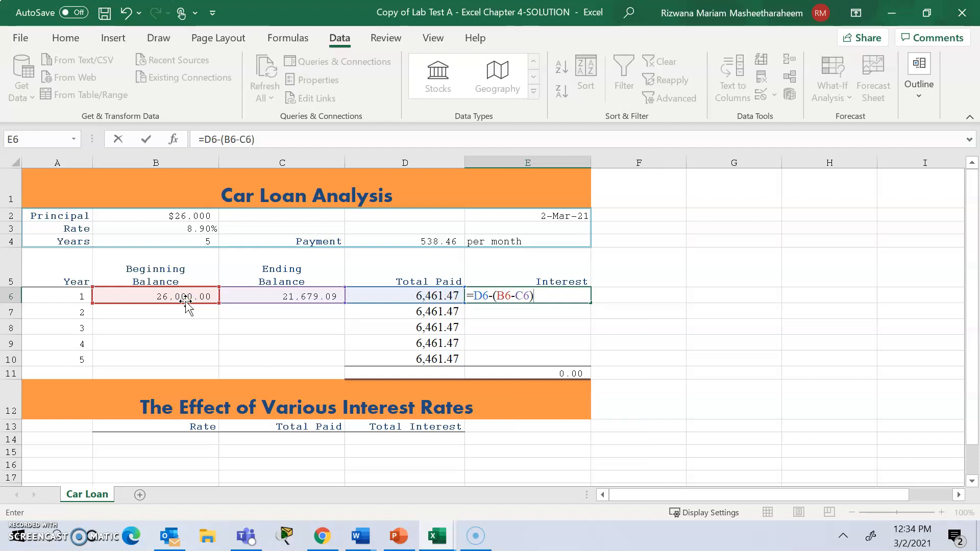
key("Return")
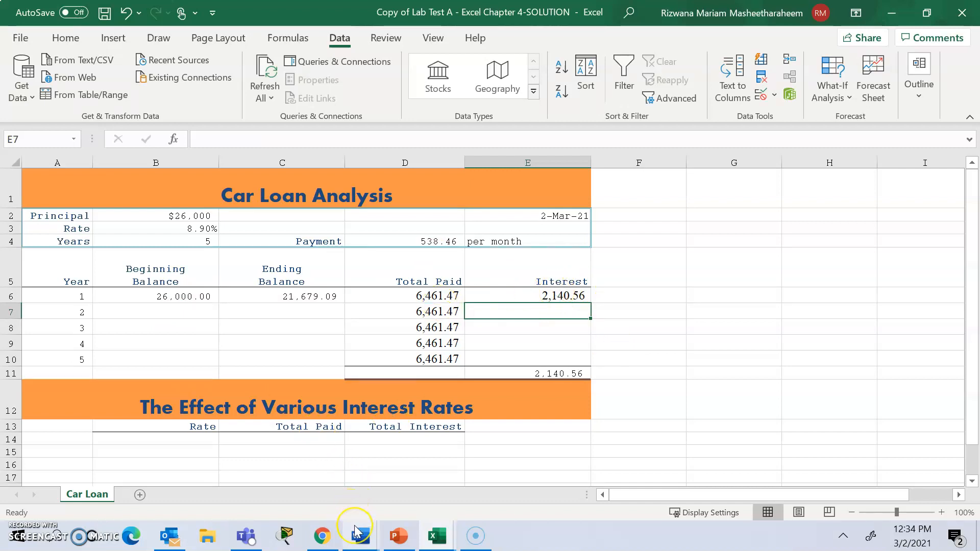
Switch to the Word assignment, read the instructions after number 16, and return to the Car Loan workbook in Excel.
mouse_move(356, 531)
left_click(298, 491)
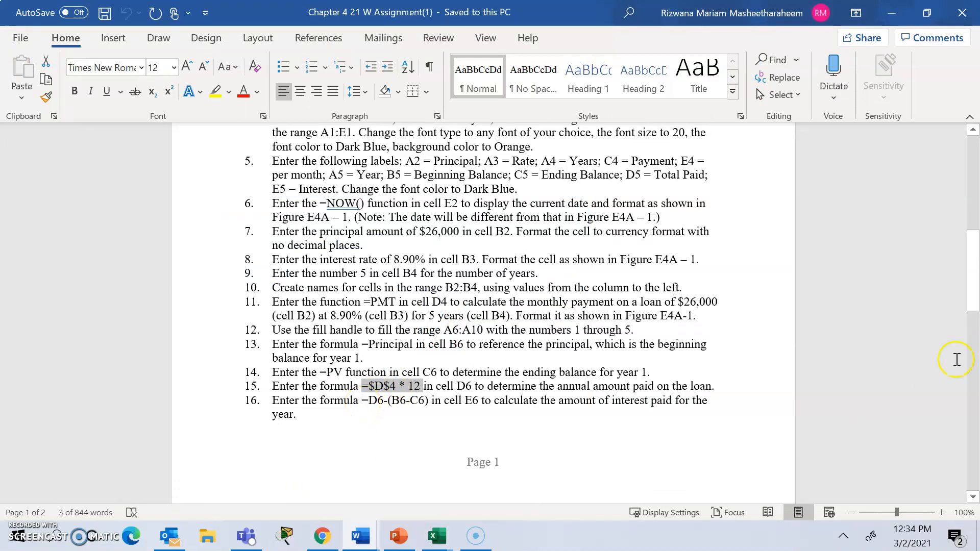
left_click_drag(973, 290, 975, 308)
left_click(881, 20)
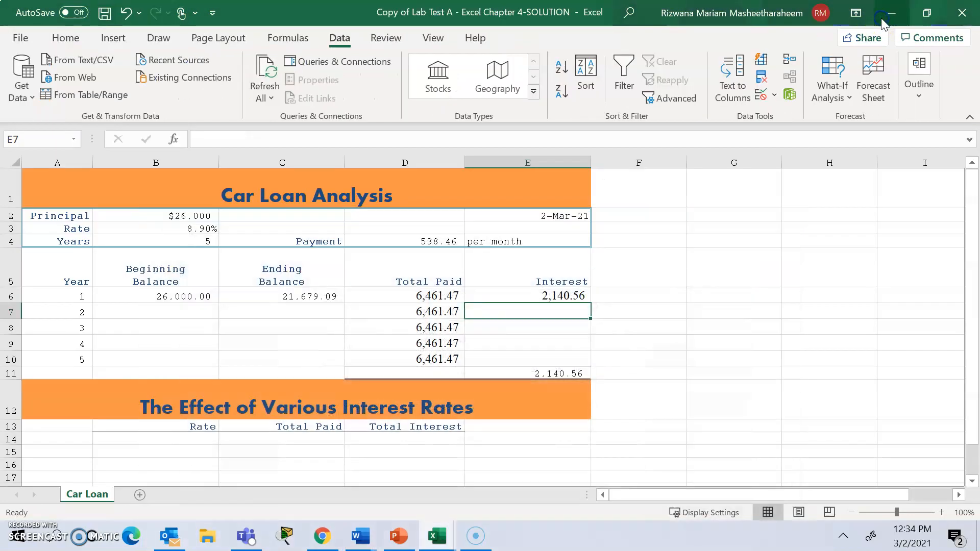
Enter =C6 in cell B7 as the year 2 beginning balance and fill the formula down through B10.
left_click(157, 306)
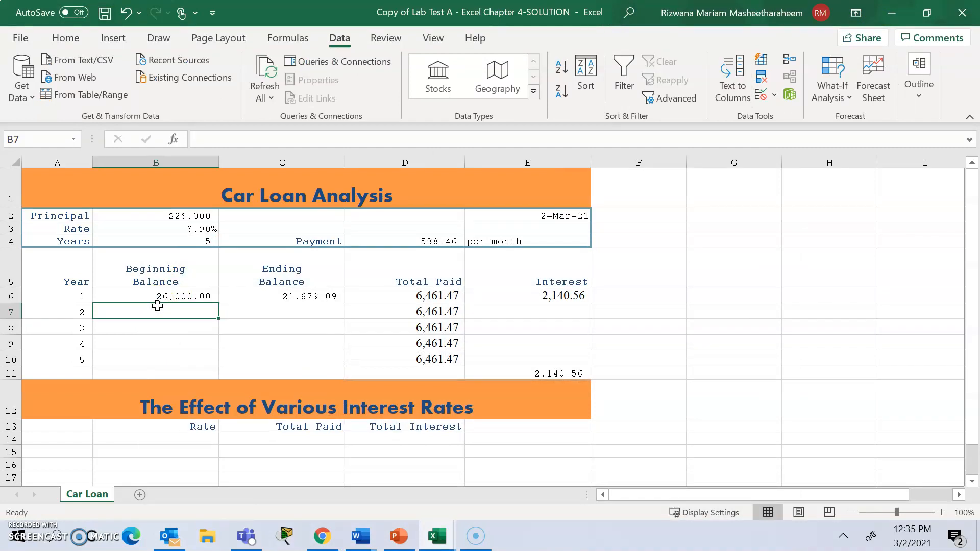
left_click(285, 295)
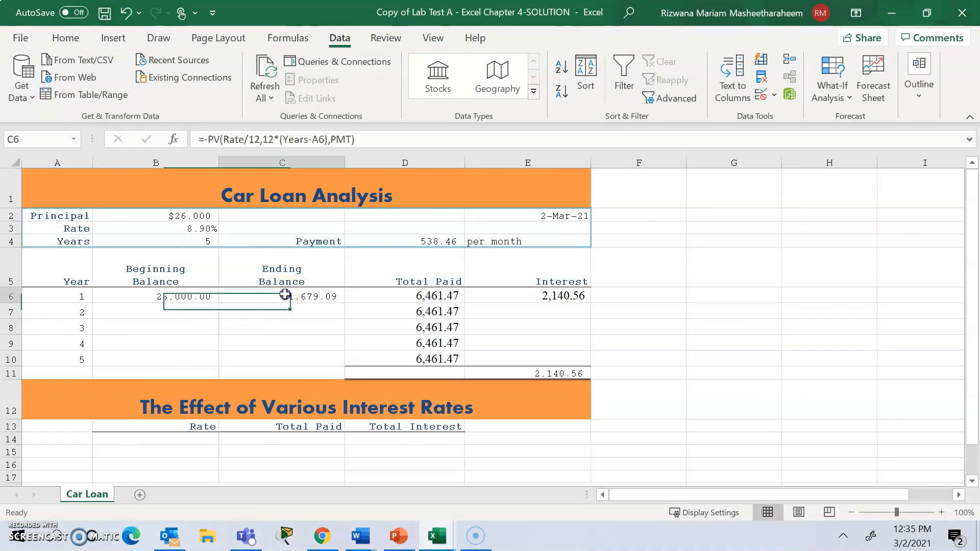
left_click(151, 313)
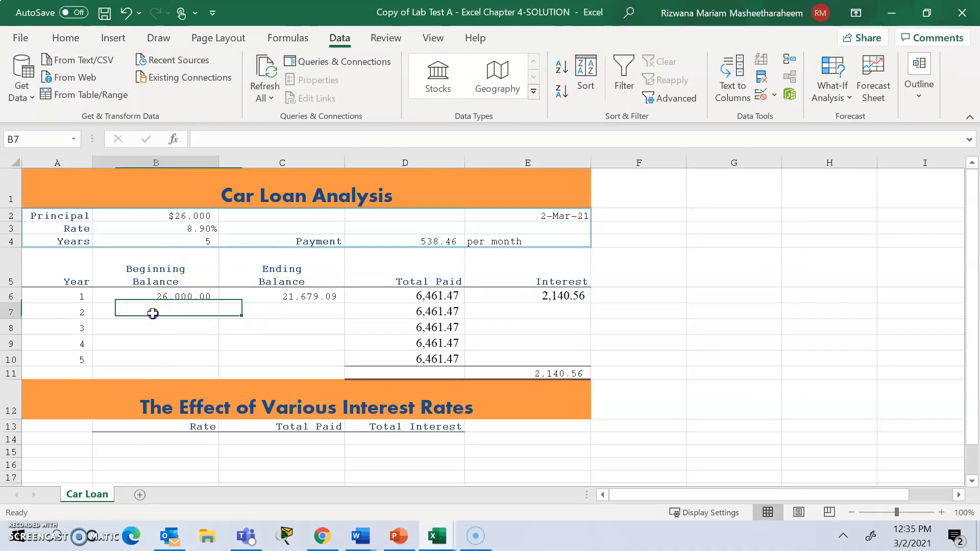
type("=")
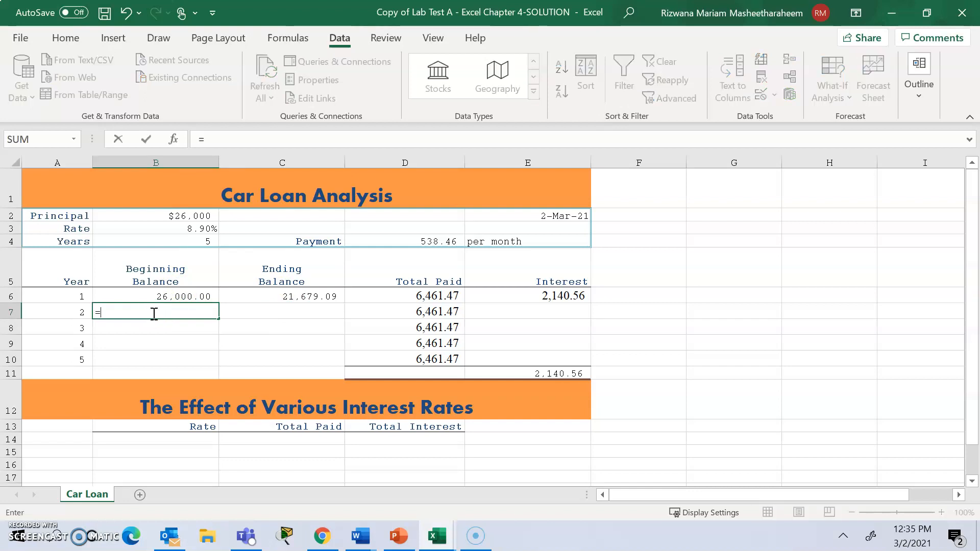
left_click(290, 295)
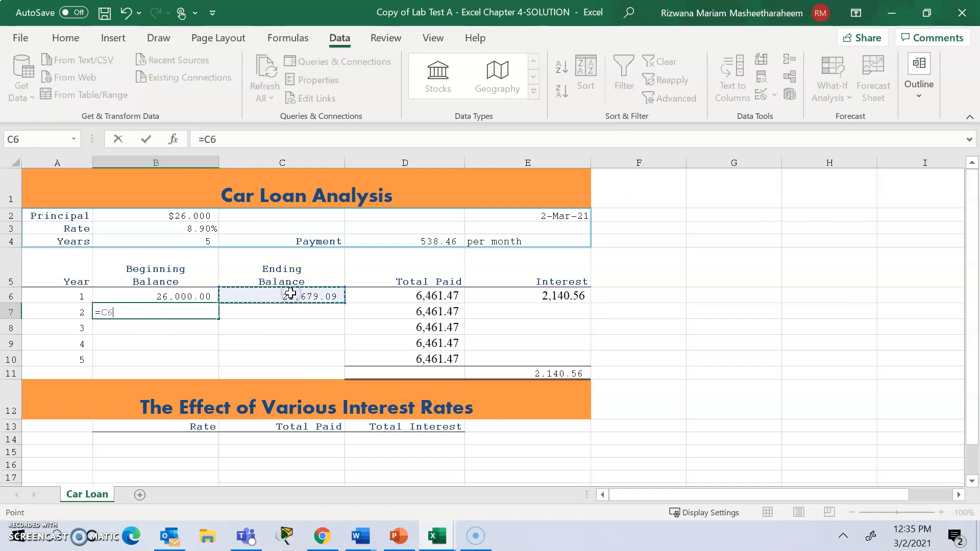
key("Return")
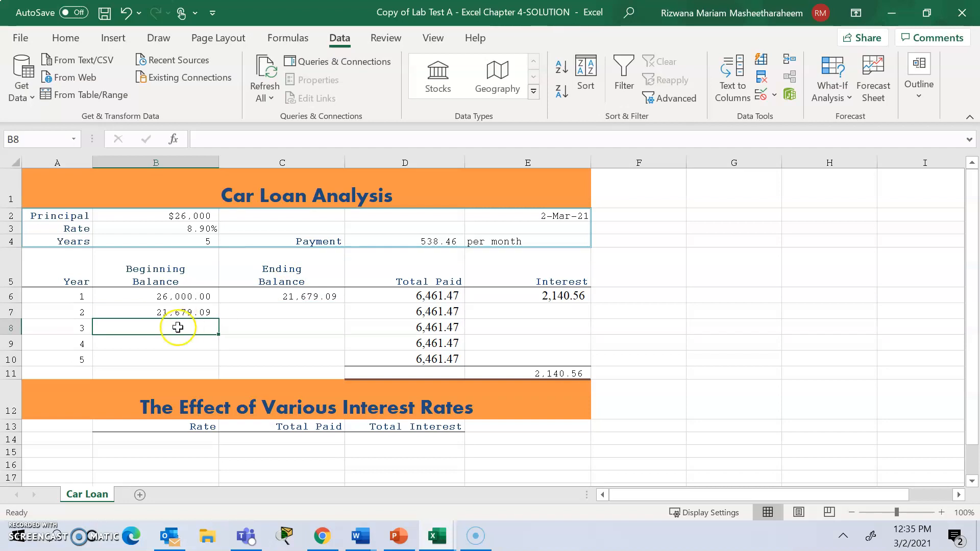
left_click(183, 308)
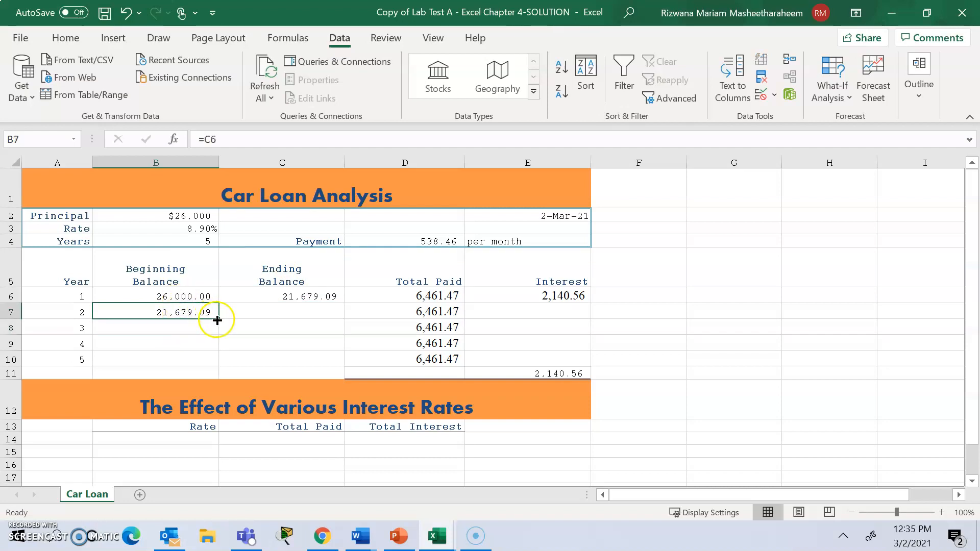
left_click_drag(219, 320, 220, 364)
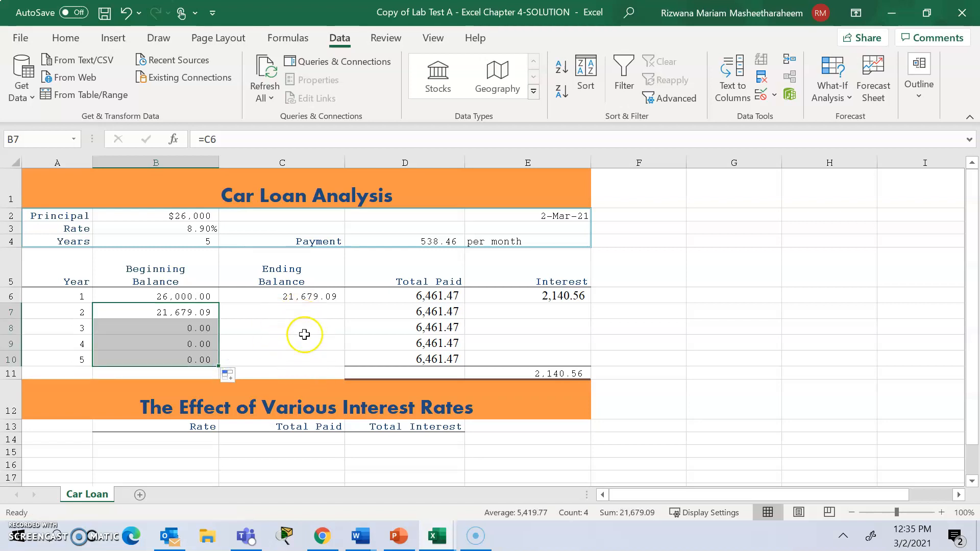
left_click(289, 310)
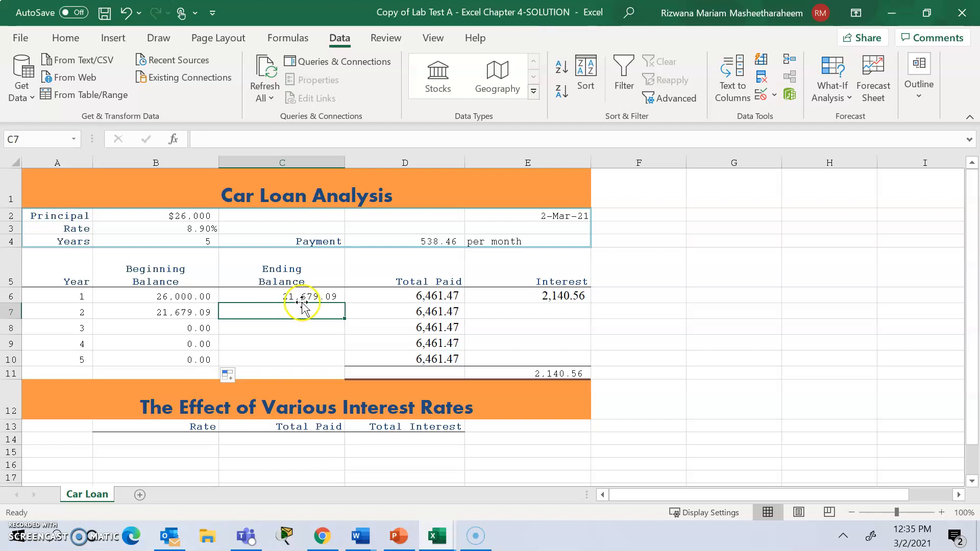
left_click(319, 292)
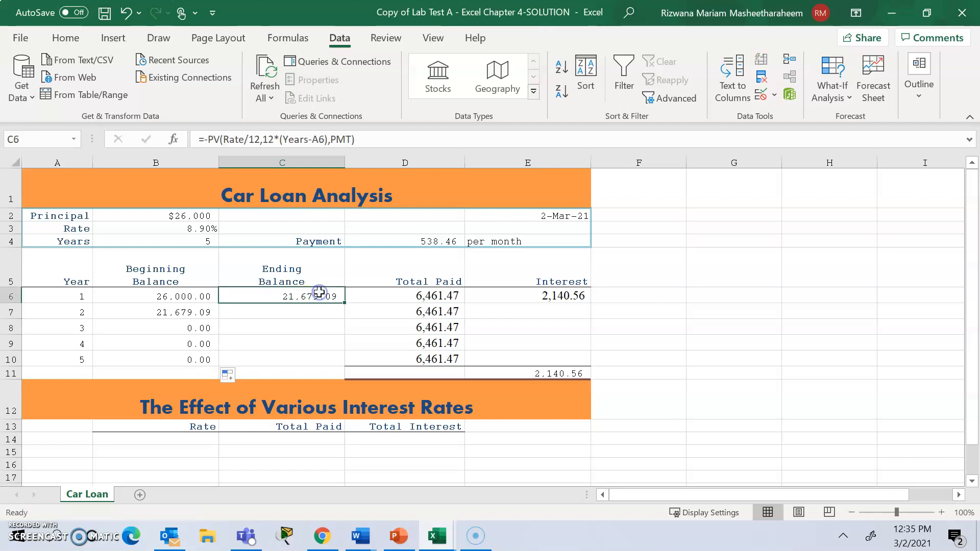
left_click_drag(368, 140, 223, 142)
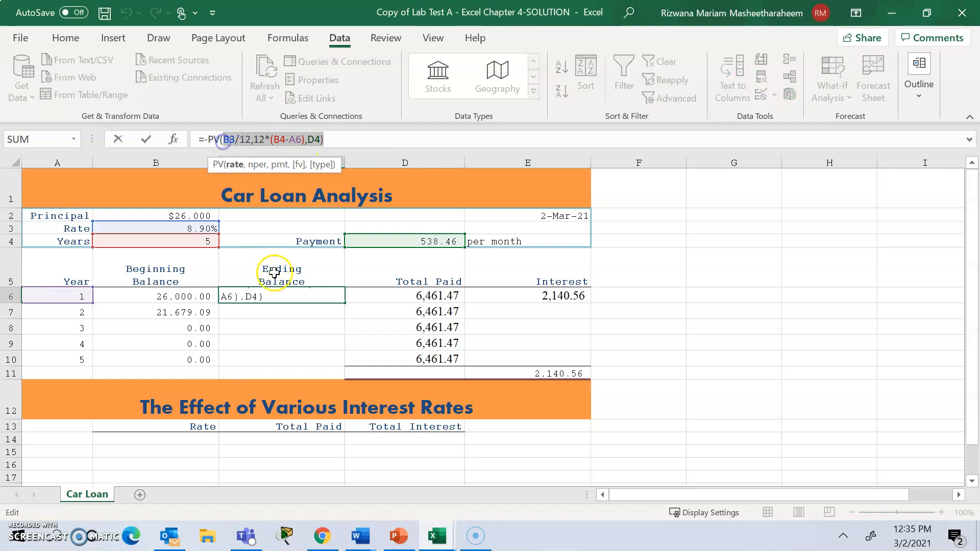
left_click(276, 305)
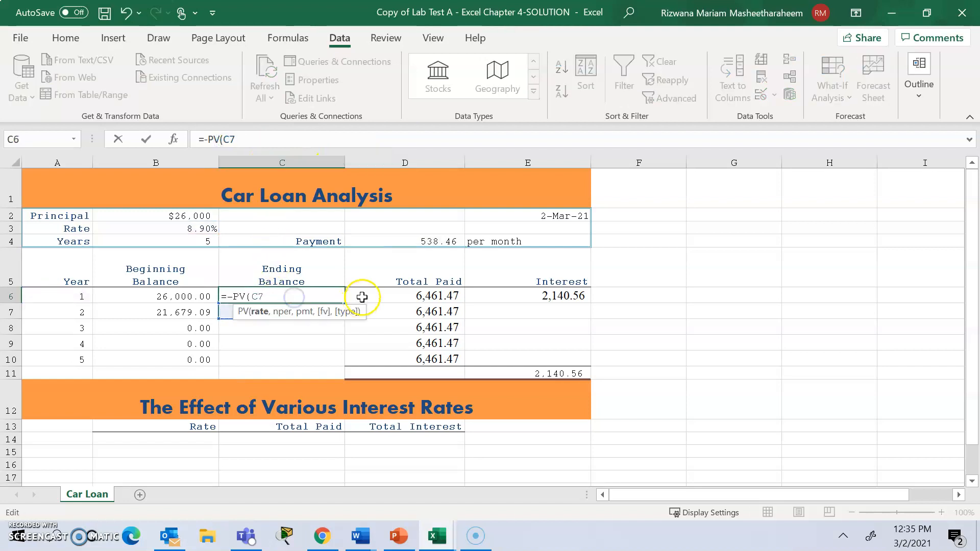
key("Return")
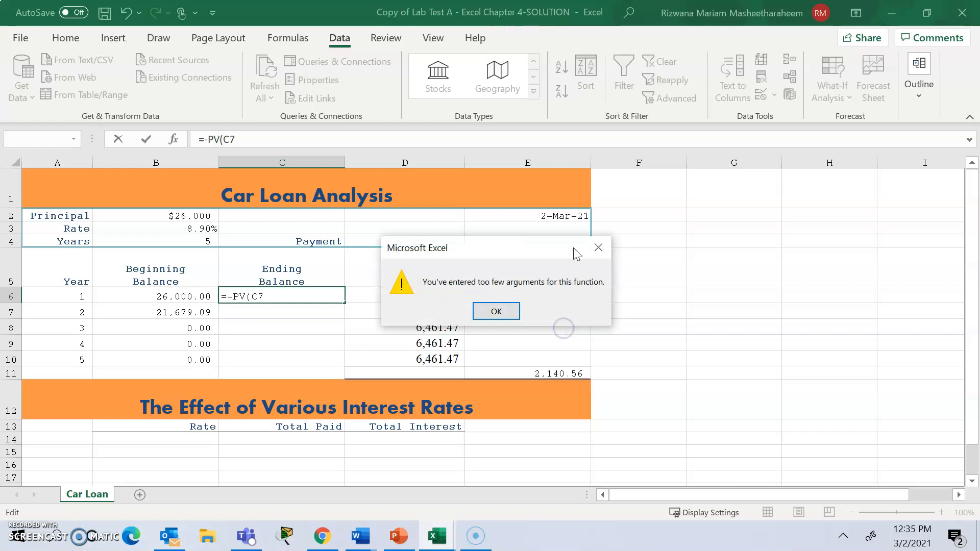
left_click(597, 248)
left_click(790, 306)
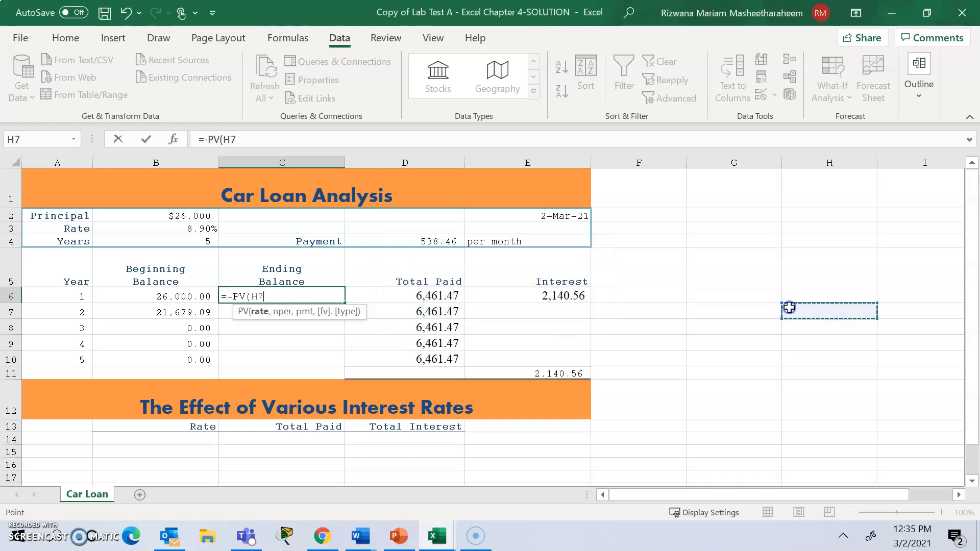
left_click(127, 15)
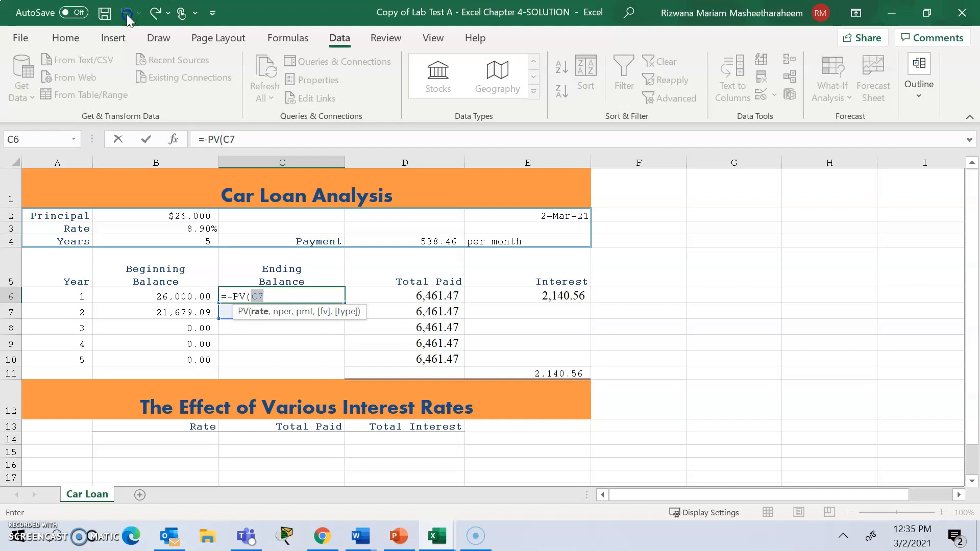
left_click(332, 343)
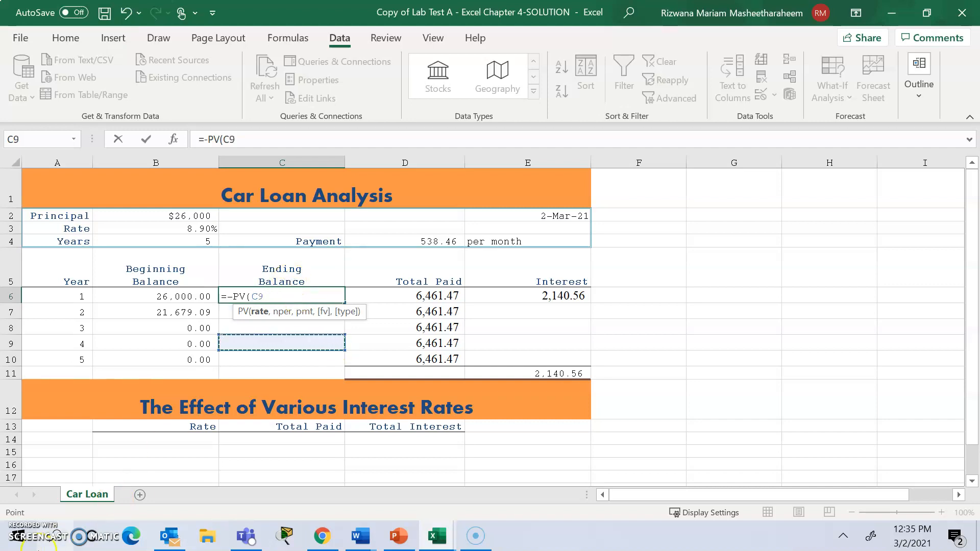
mouse_move(465, 535)
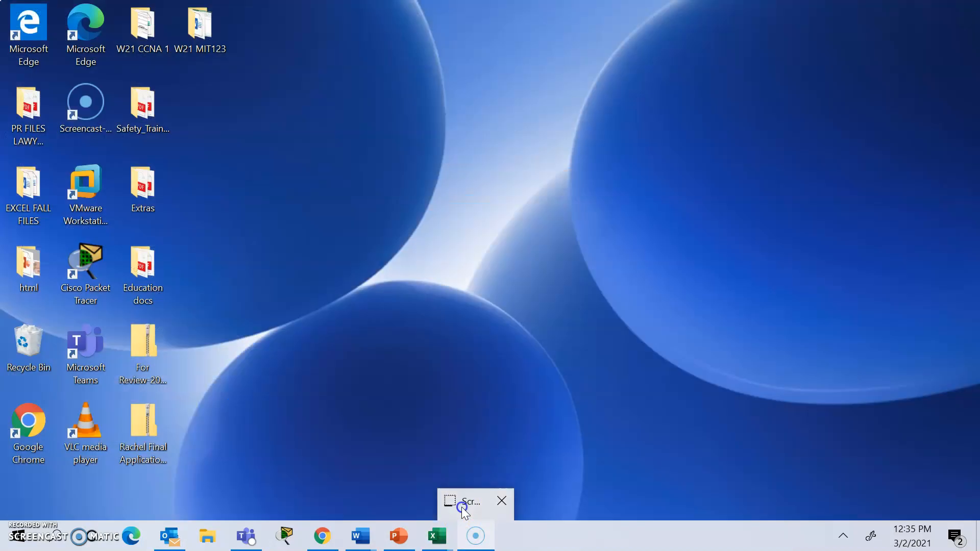
left_click(461, 505)
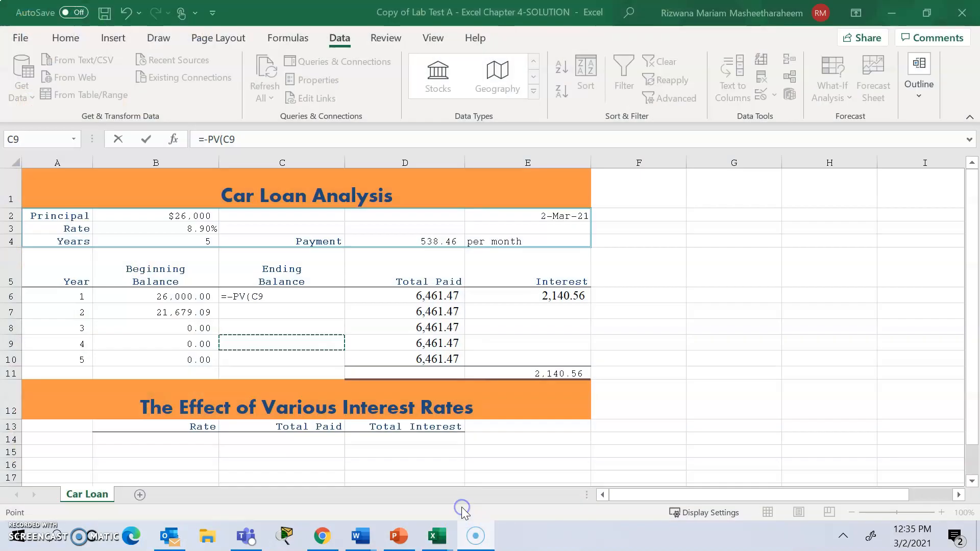
Remove the stray cell reference from the formula in C6 and rebuild the year 1 ending balance formula as far as =-PV(Rate/12,12*Years.
left_click(280, 296)
key("BackSpace")
key("BackSpace")
key("BackSpace")
key("BackSpace")
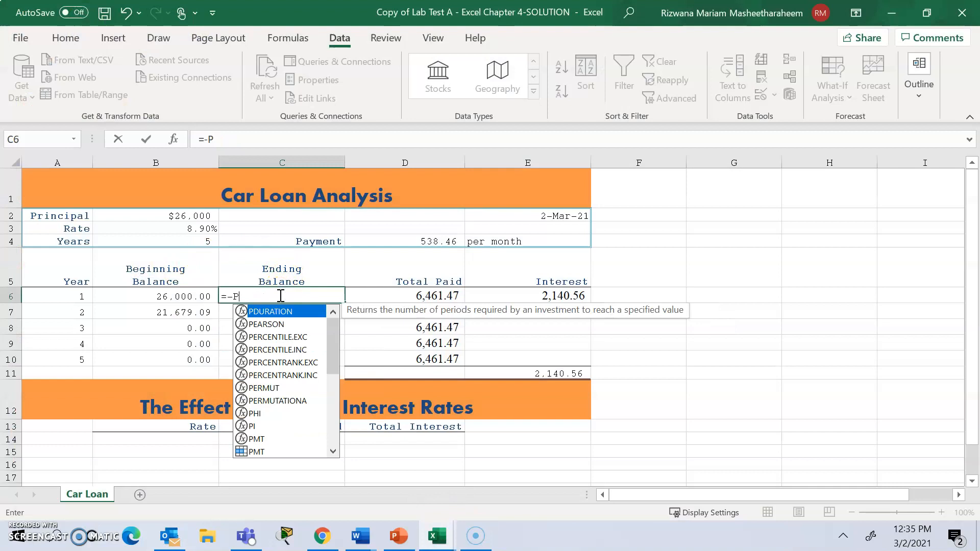
type("V(")
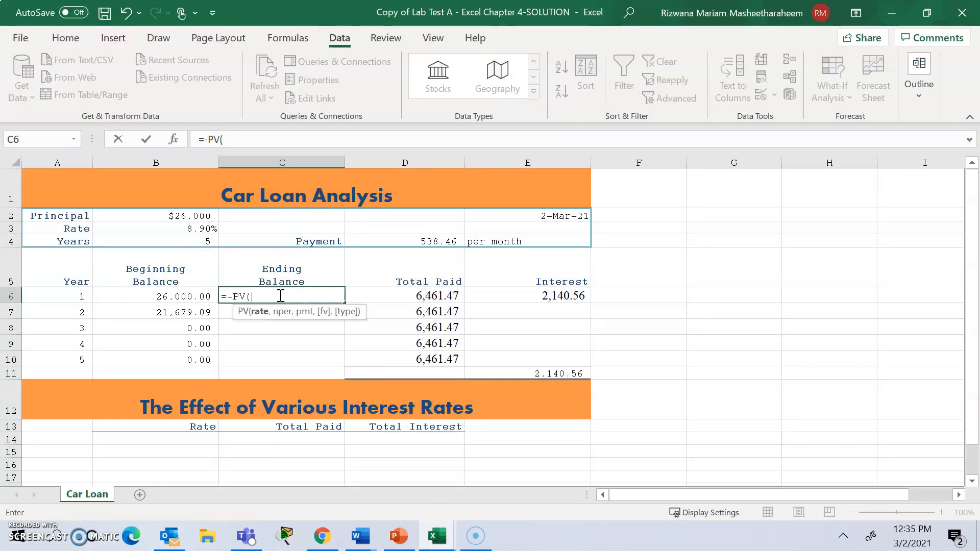
left_click(189, 229)
type("/12")
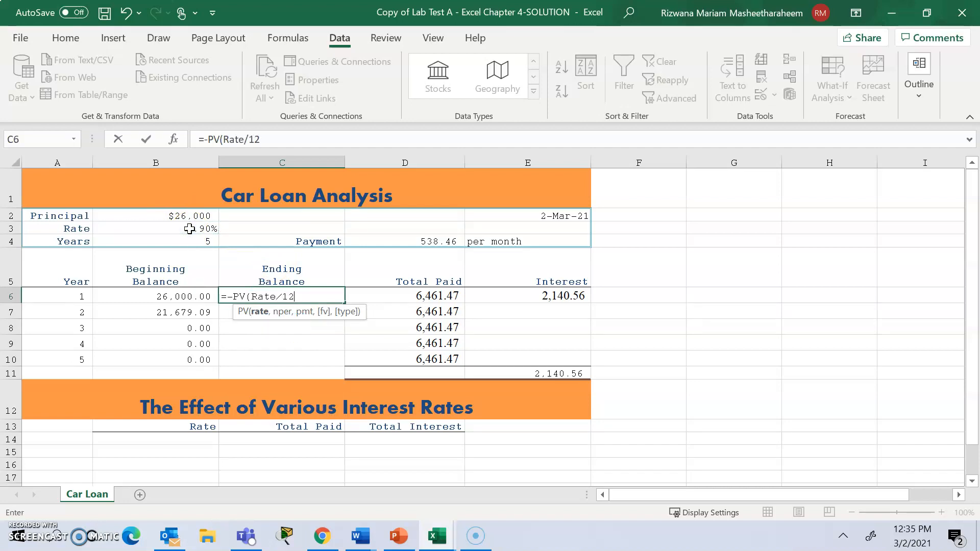
type(",12")
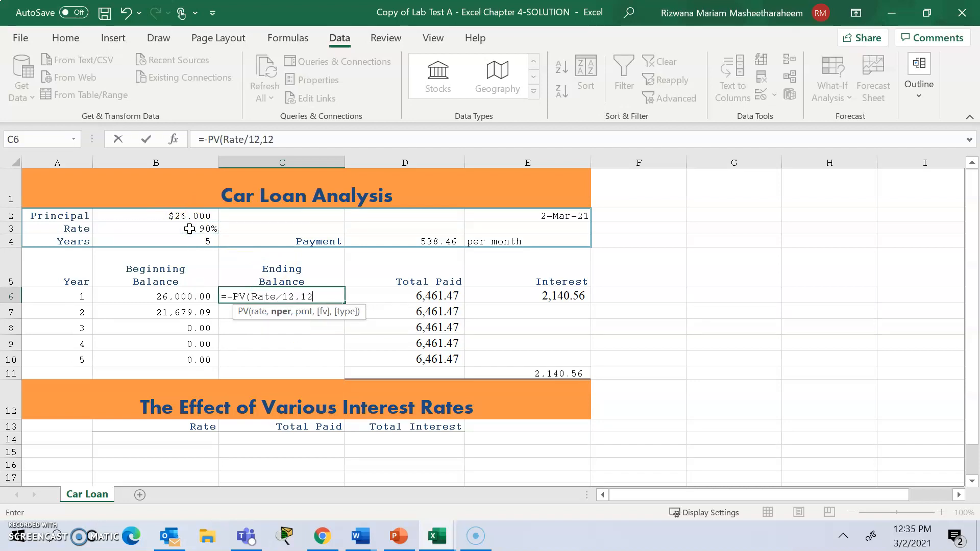
type("*")
left_click(205, 242)
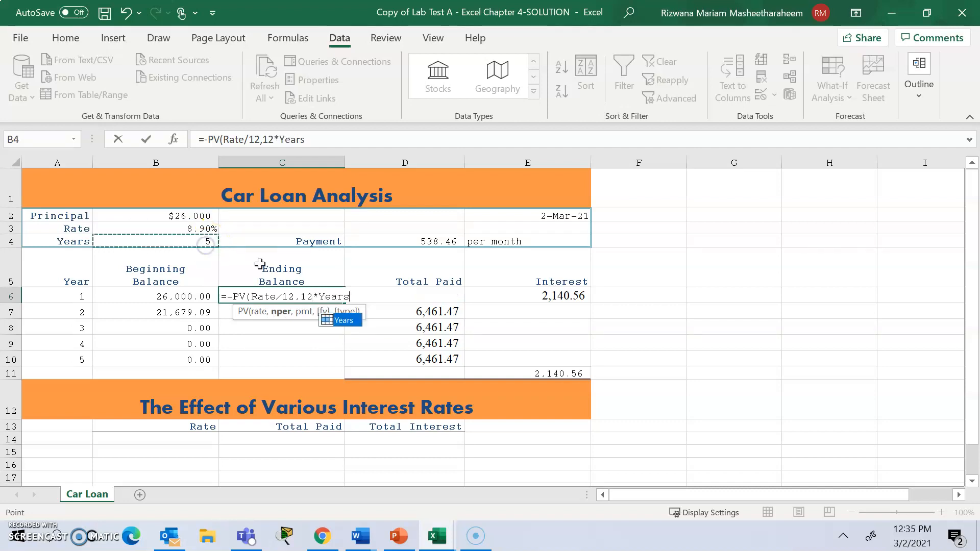